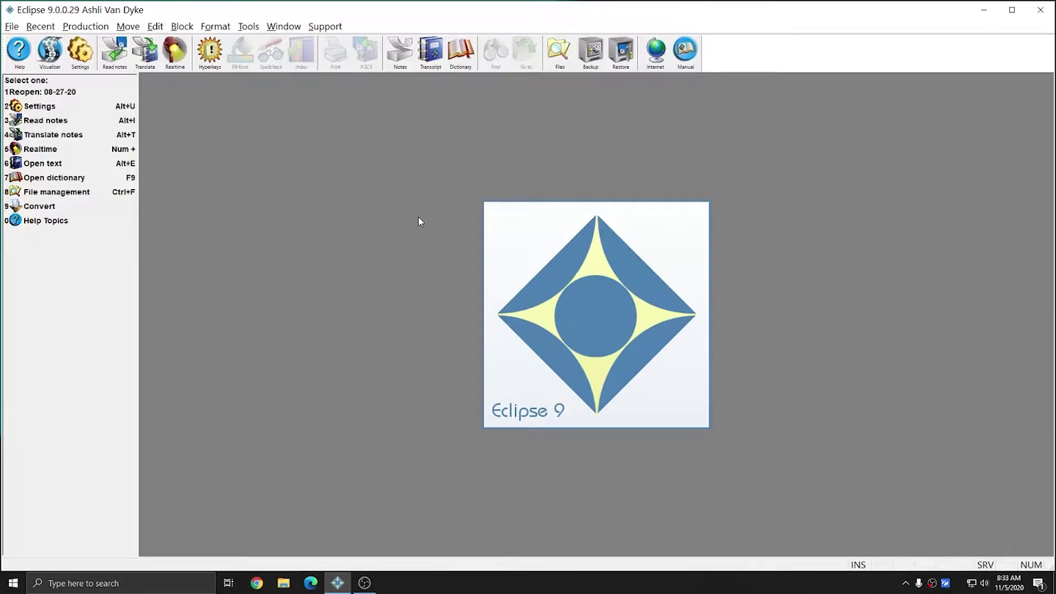
Step: Open Timecode Sample.ecl and scroll a few lines down the deposition text
{"action": "key", "text": "alt+e"}
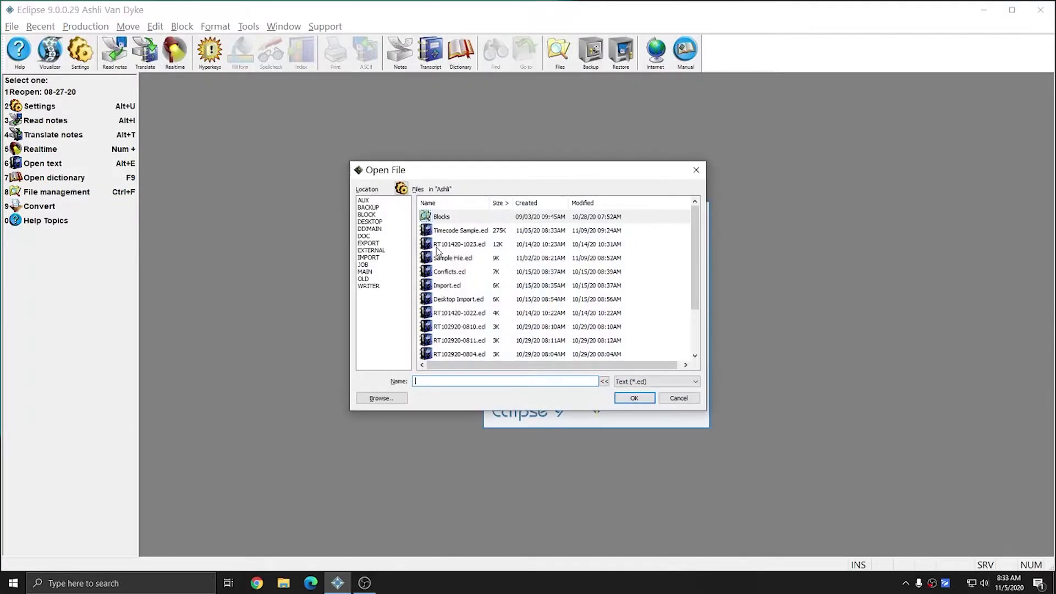
{"action": "double_click", "coordinate": [445, 230]}
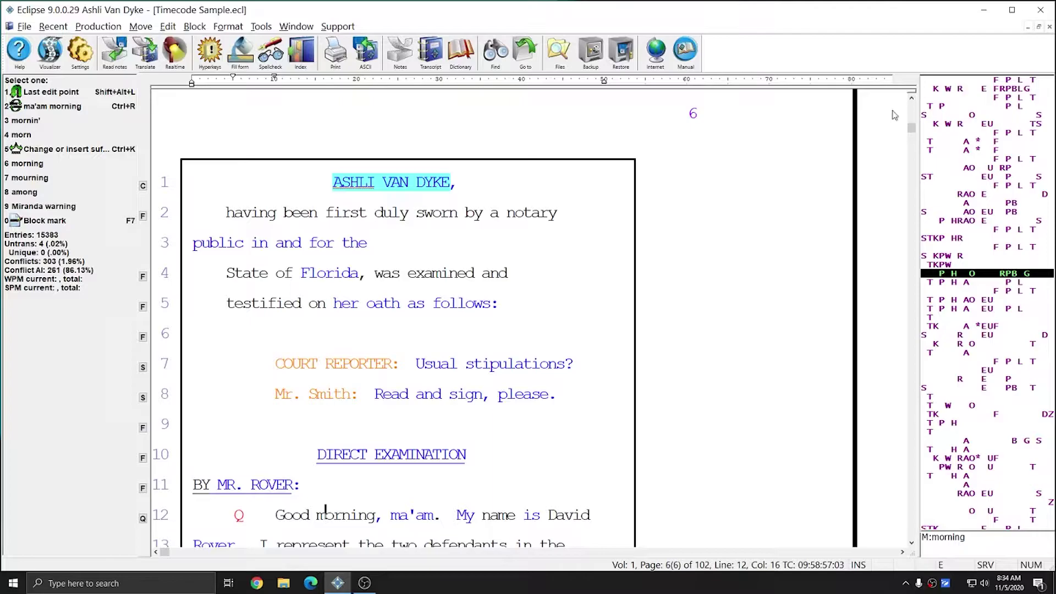
{"action": "scroll", "coordinate": [409, 436], "scroll_direction": "down", "scroll_amount": 2}
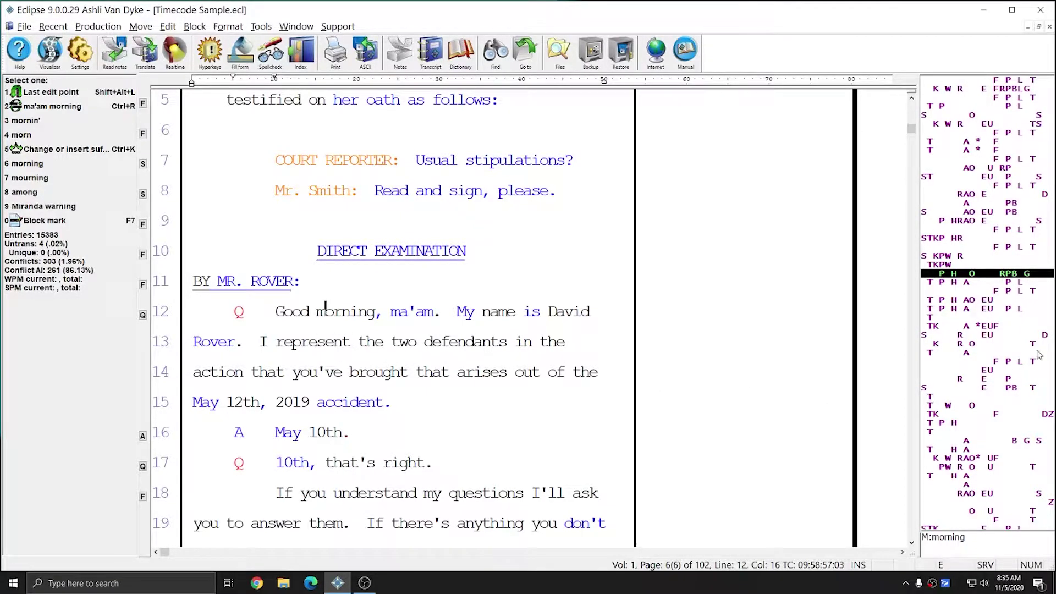
{"action": "right_click", "coordinate": [944, 299]}
{"action": "left_click", "coordinate": [556, 272]}
{"action": "left_click", "coordinate": [523, 340]}
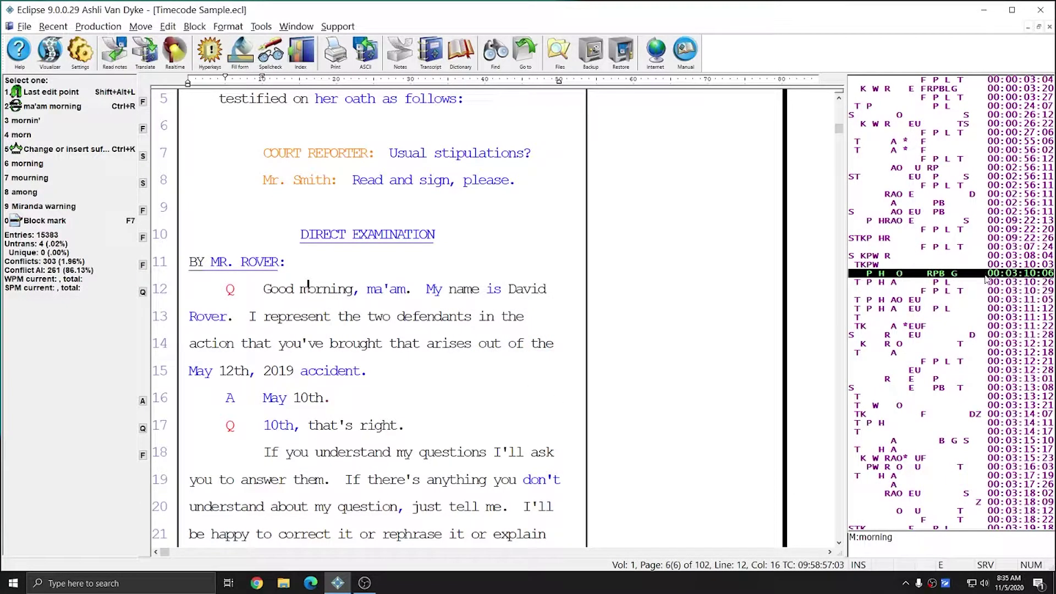
{"action": "double_click", "coordinate": [964, 297]}
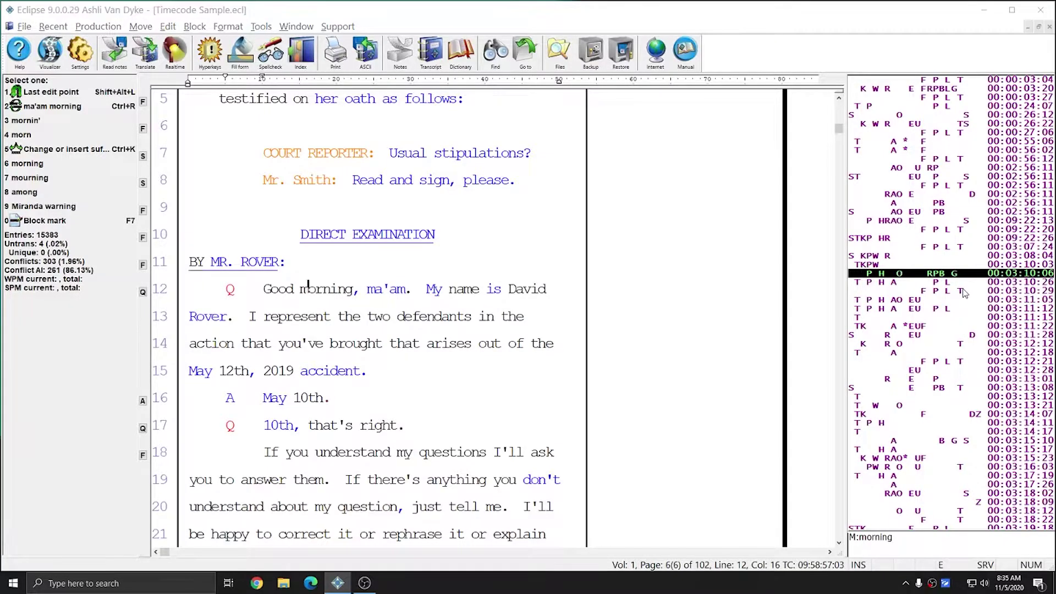
{"action": "left_click", "coordinate": [527, 338]}
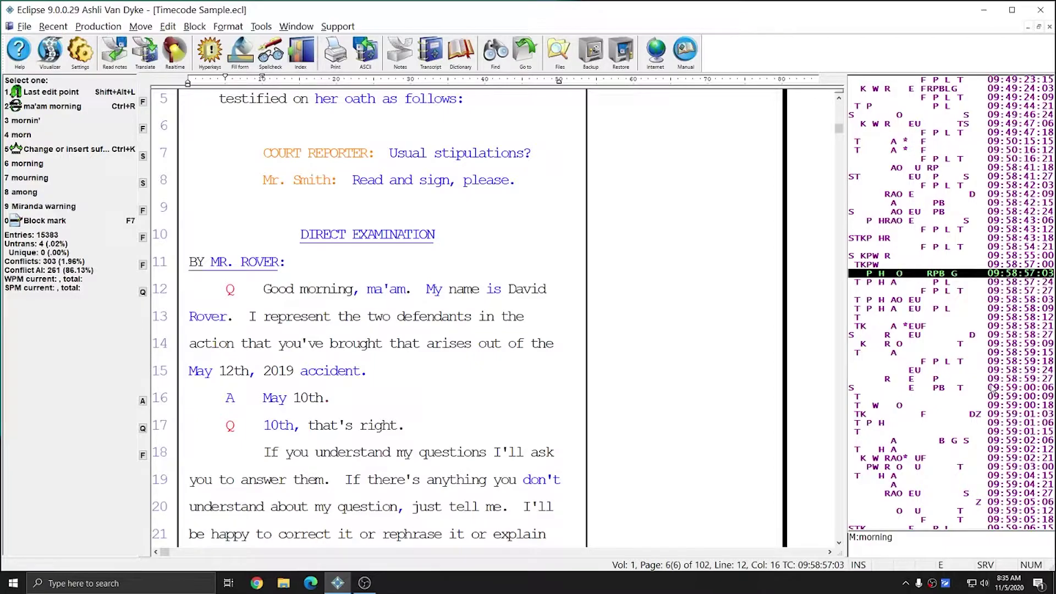
{"action": "double_click", "coordinate": [993, 348]}
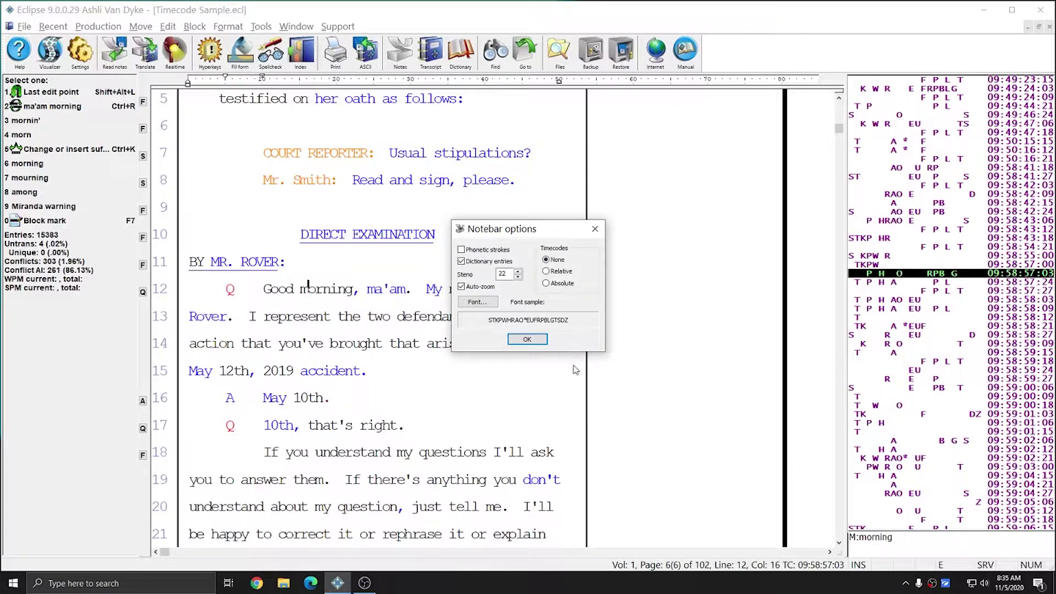
{"action": "left_click", "coordinate": [527, 339]}
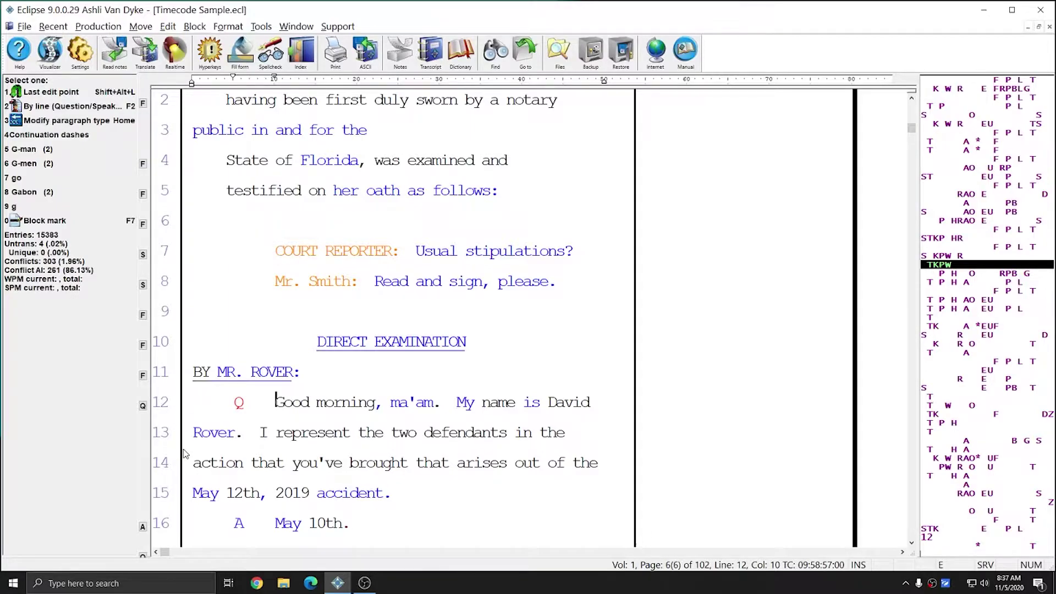
Step: Turn on Left margin in the Display settings, then switch to the Document settings
{"action": "left_click", "coordinate": [81, 55]}
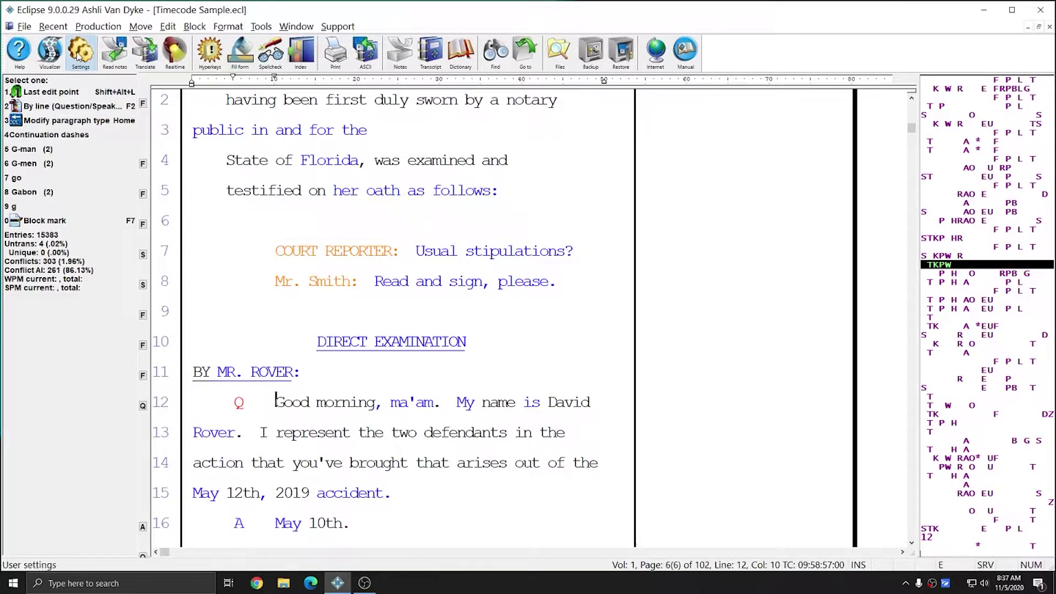
{"action": "left_click", "coordinate": [757, 201]}
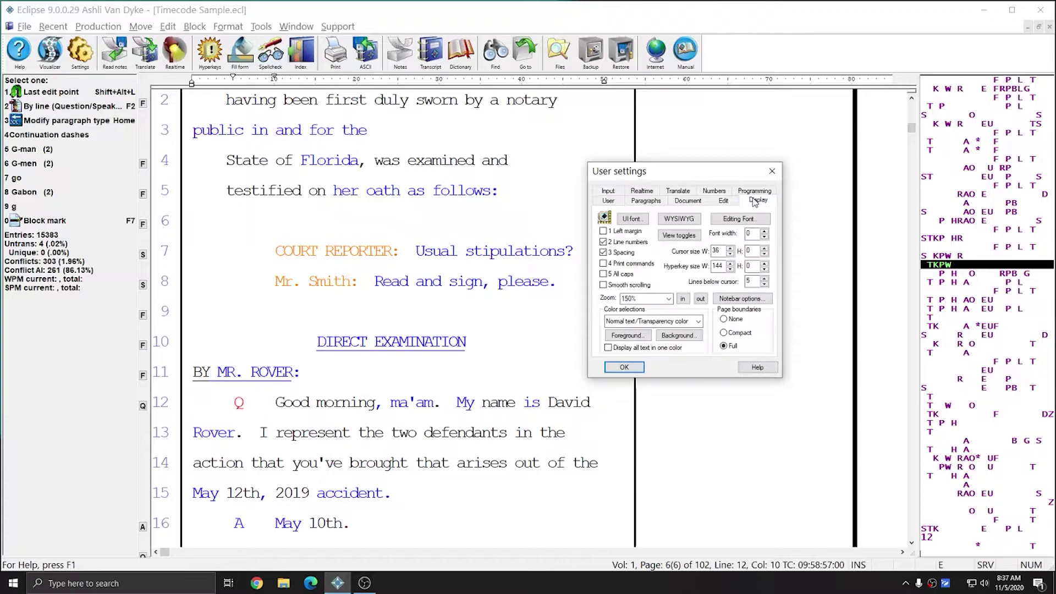
{"action": "left_click", "coordinate": [614, 235]}
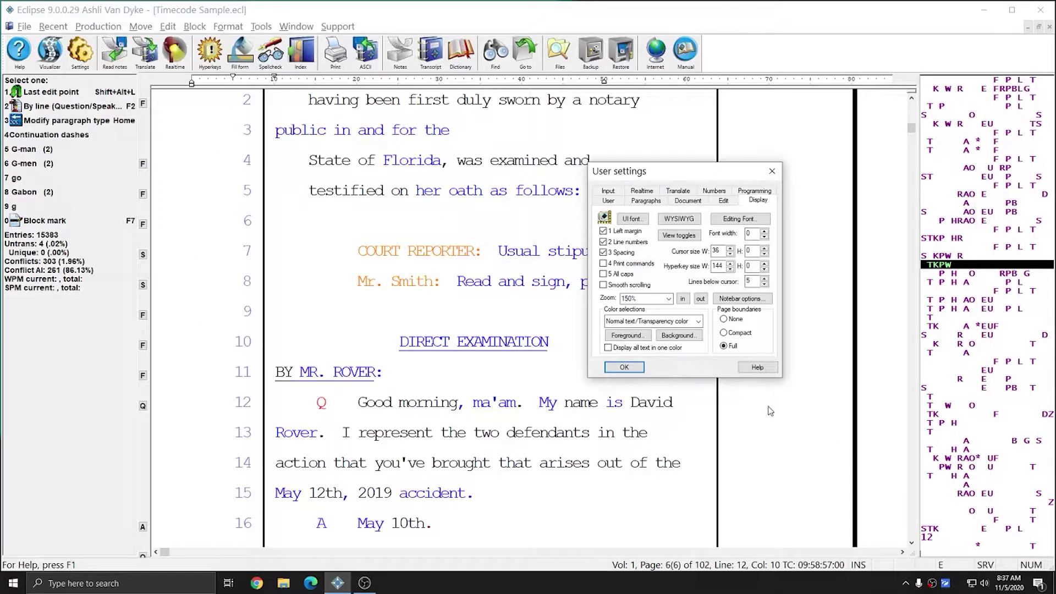
{"action": "left_click_drag", "start_coordinate": [681, 177], "coordinate": [660, 218]}
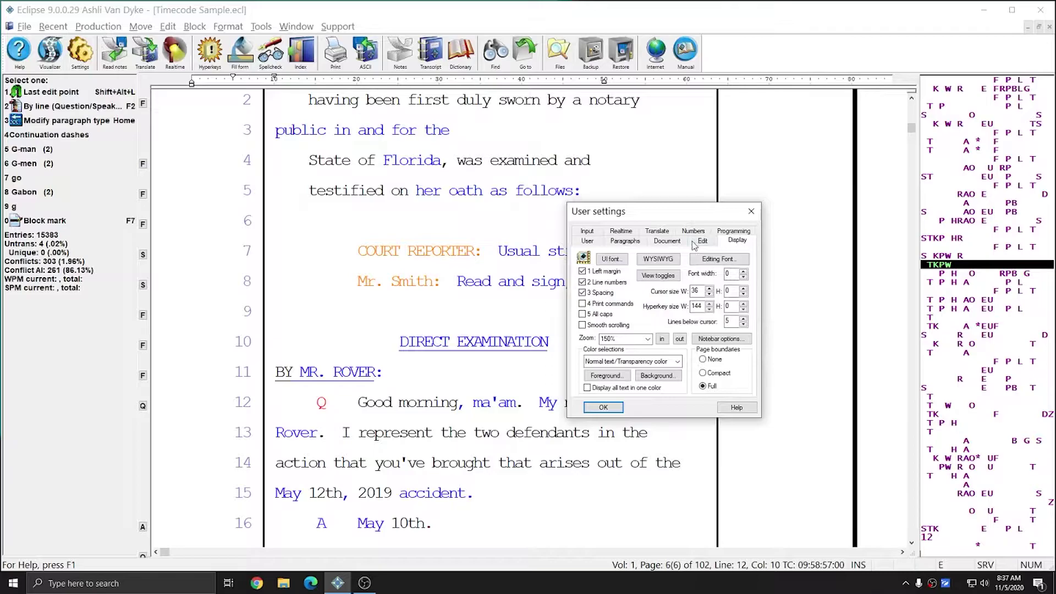
{"action": "left_click", "coordinate": [665, 242]}
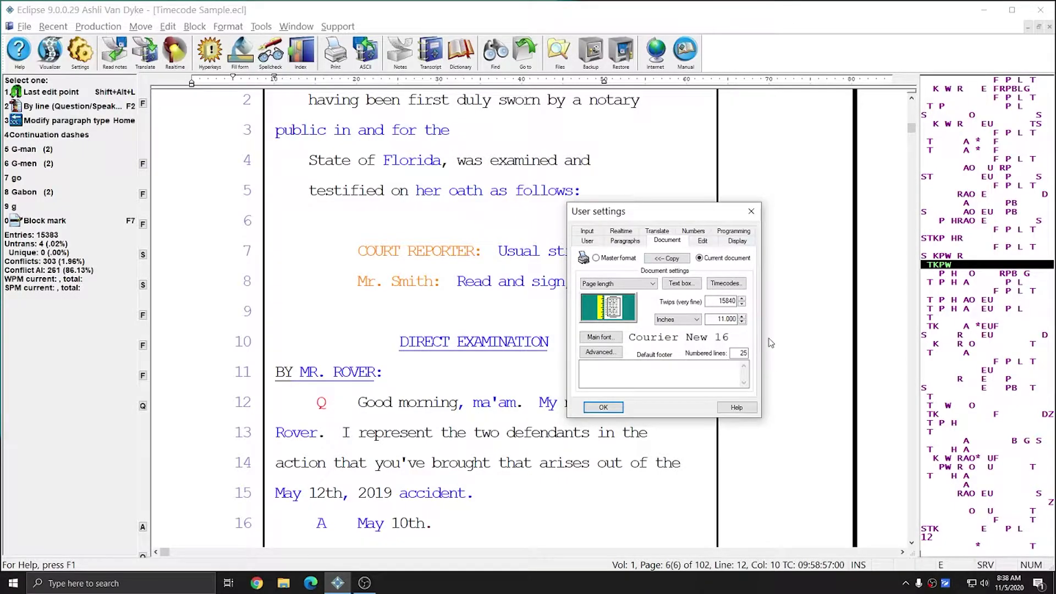
Step: In Timecode setup, set Time printing to Every line
{"action": "left_click", "coordinate": [727, 284]}
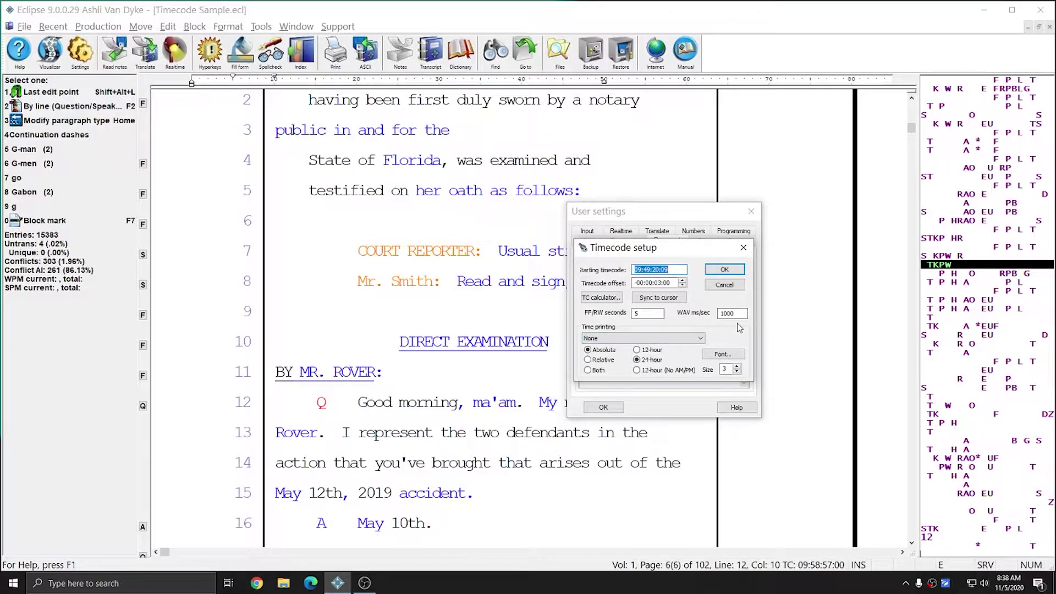
{"action": "left_click", "coordinate": [701, 339]}
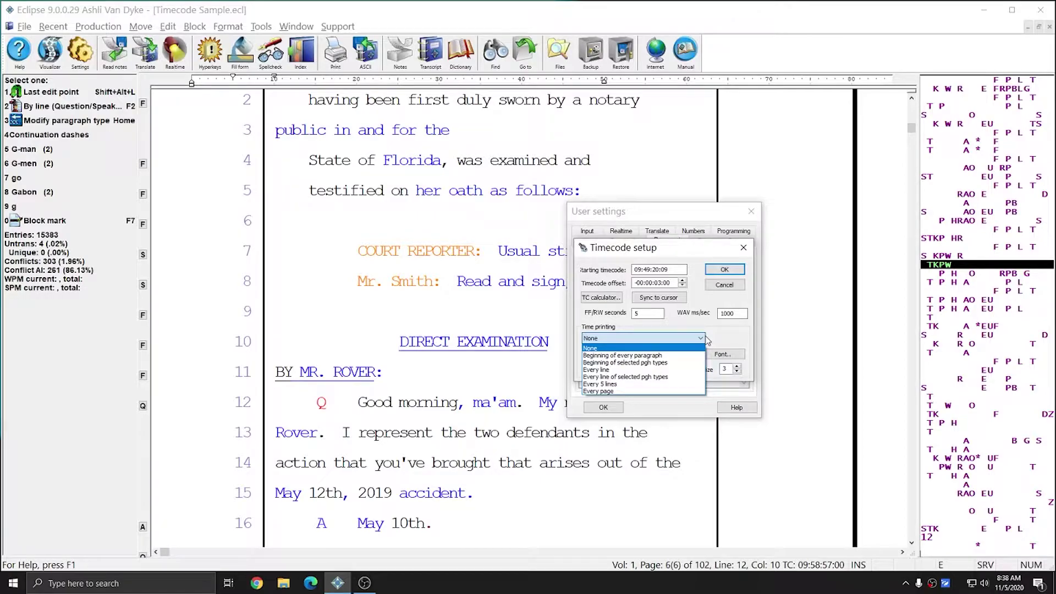
{"action": "left_click", "coordinate": [600, 370]}
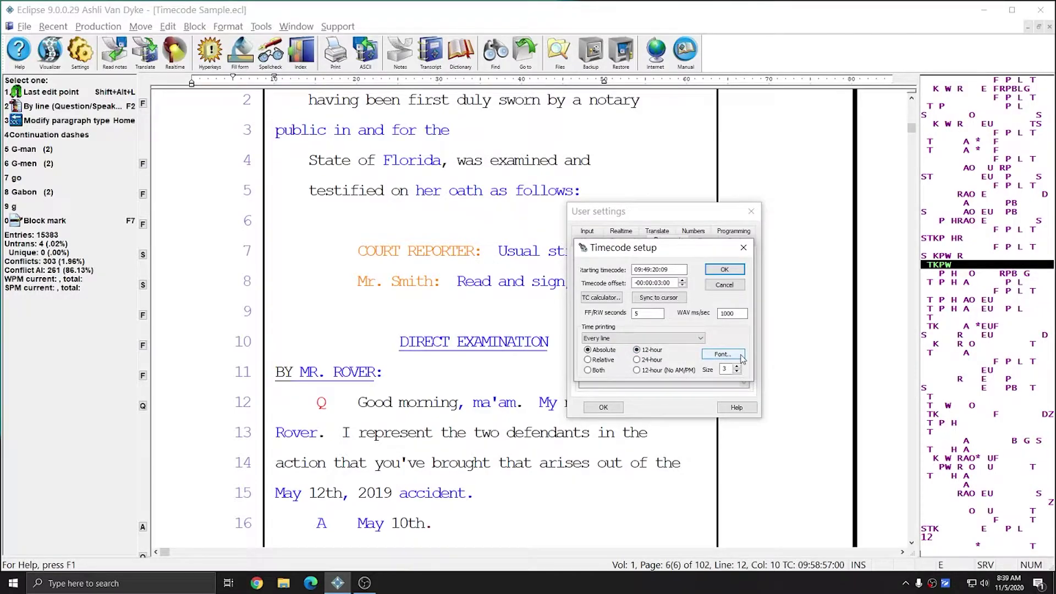
Step: Review the timecode font and size unchanged, apply the timecode setup, and close User settings
{"action": "double_click", "coordinate": [725, 369]}
{"action": "left_click", "coordinate": [735, 357]}
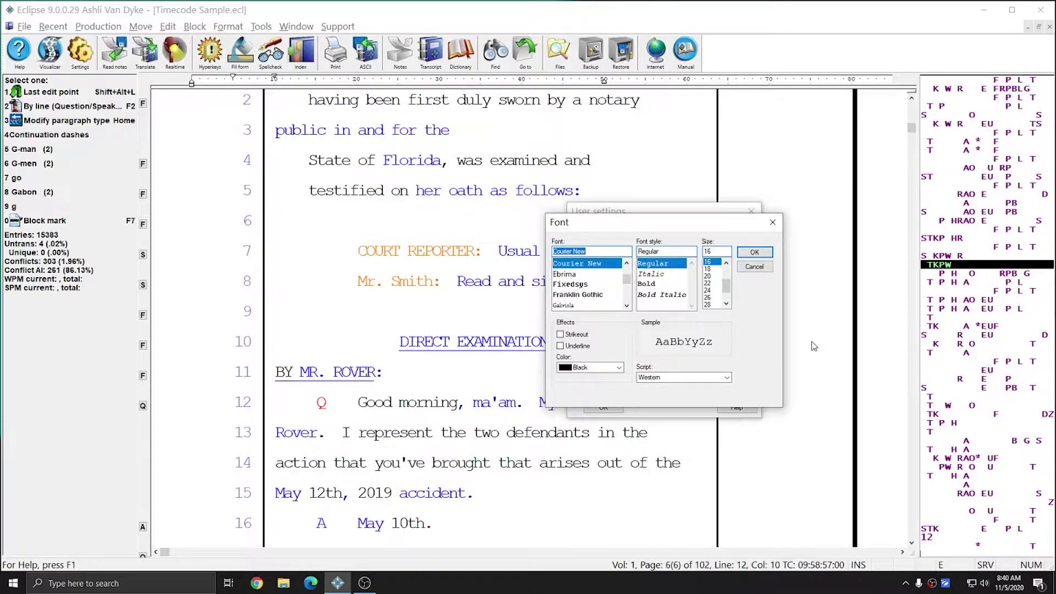
{"action": "left_click", "coordinate": [755, 268]}
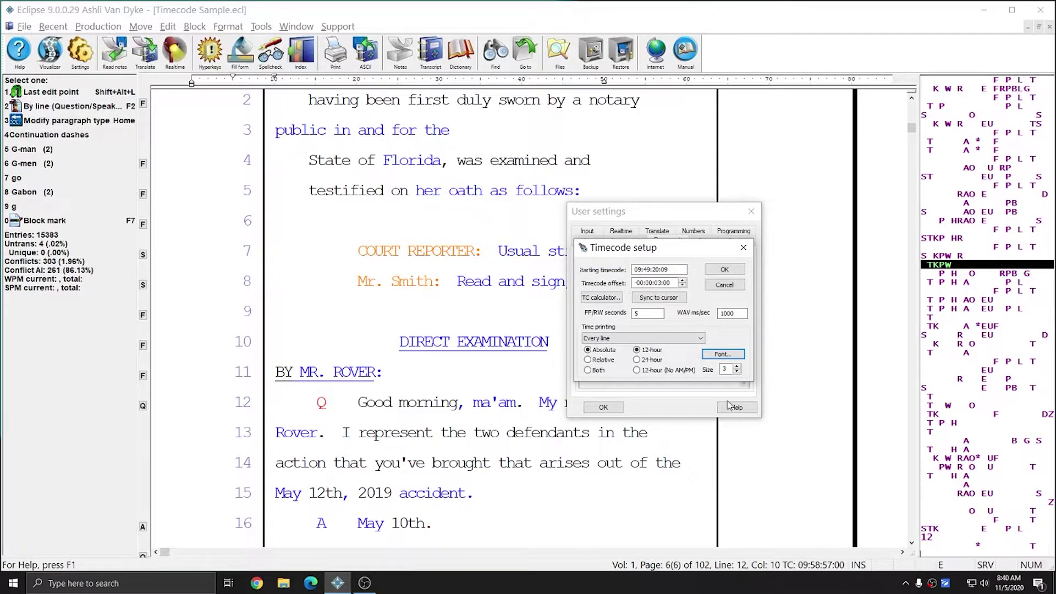
{"action": "left_click", "coordinate": [730, 369]}
{"action": "double_click", "coordinate": [732, 368]}
{"action": "left_click", "coordinate": [730, 368]}
{"action": "double_click", "coordinate": [726, 369]}
{"action": "left_click", "coordinate": [724, 271]}
{"action": "key", "text": "Return"}
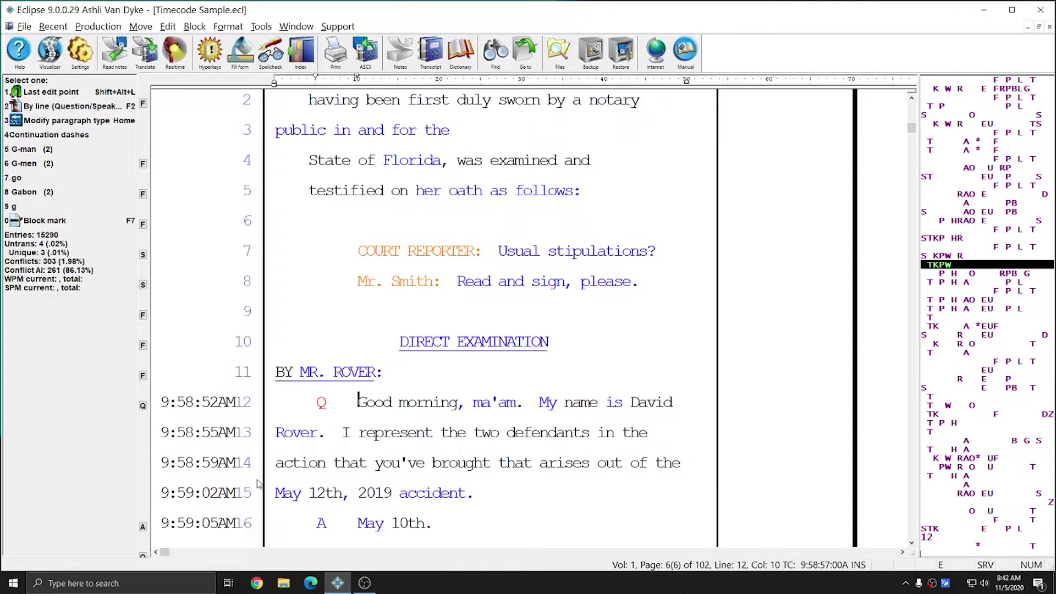
Step: Switch the timecodes to 12-hour format without AM/PM and close User settings
{"action": "left_click", "coordinate": [80, 51]}
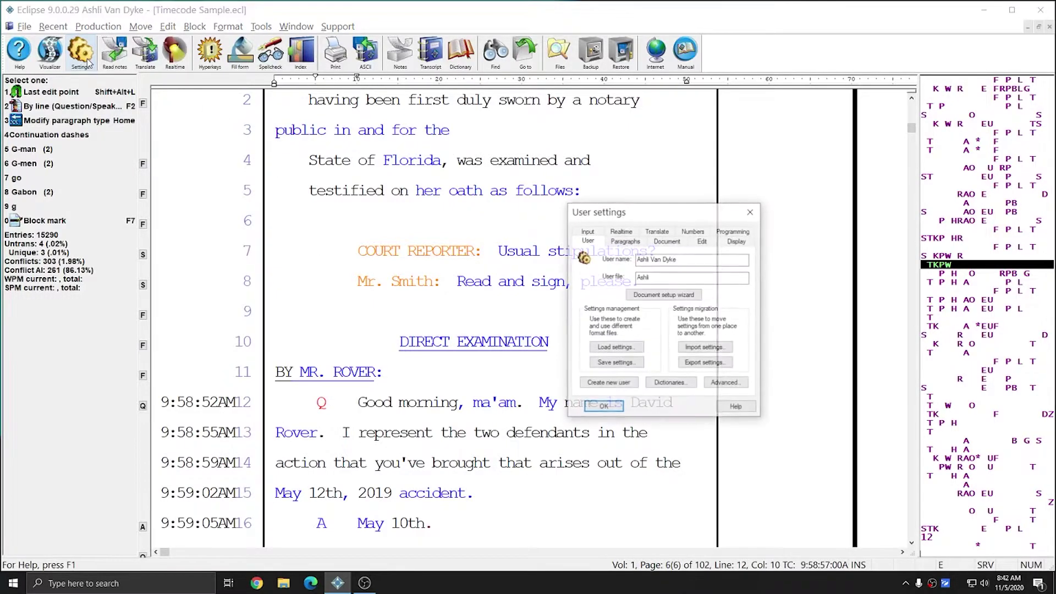
{"action": "left_click", "coordinate": [658, 244]}
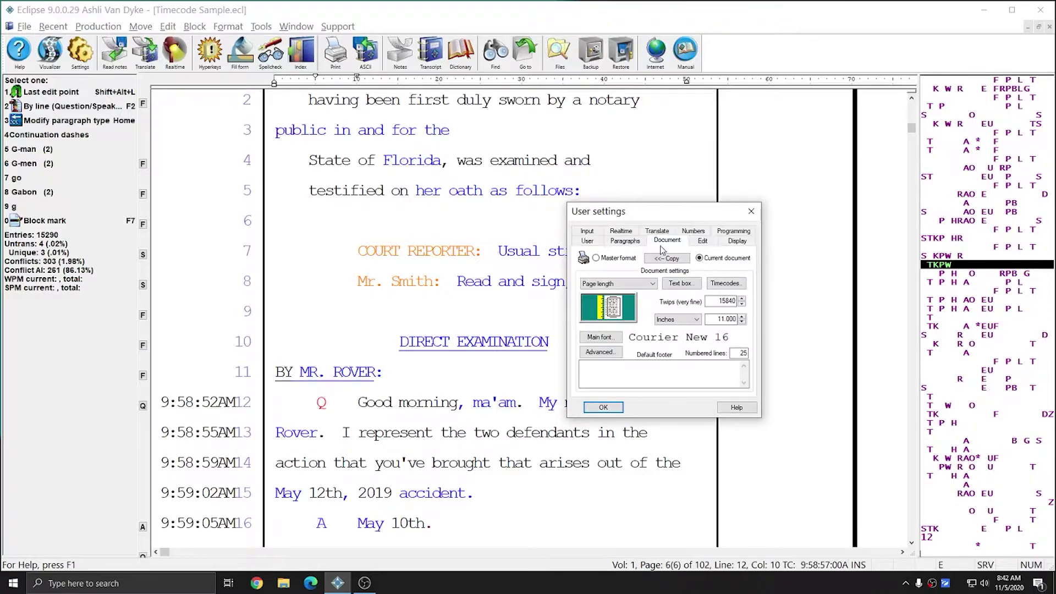
{"action": "left_click", "coordinate": [721, 299]}
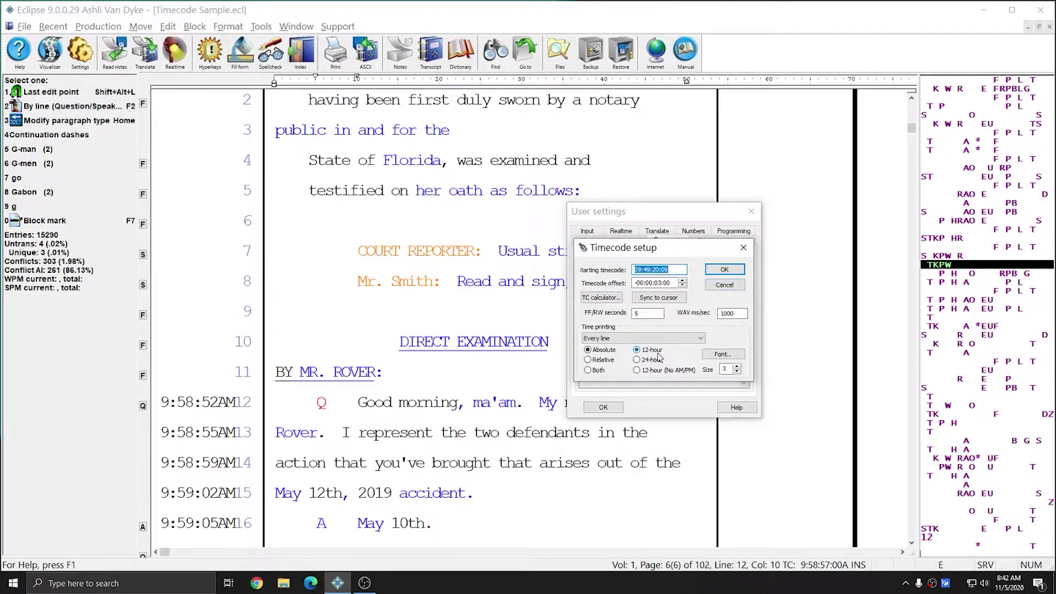
{"action": "left_click", "coordinate": [638, 371]}
{"action": "left_click", "coordinate": [722, 270]}
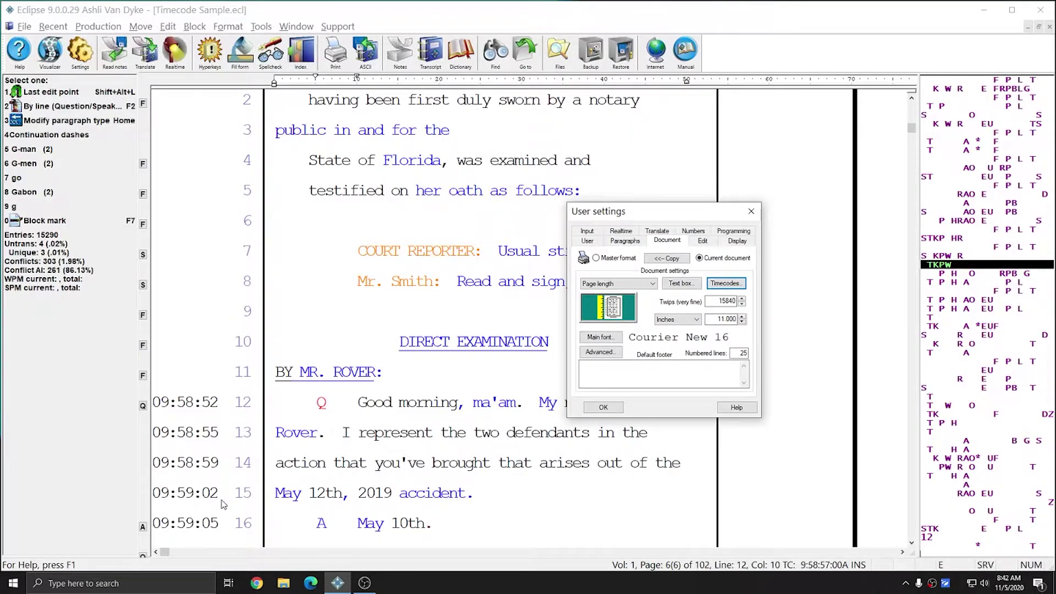
{"action": "left_click", "coordinate": [592, 408]}
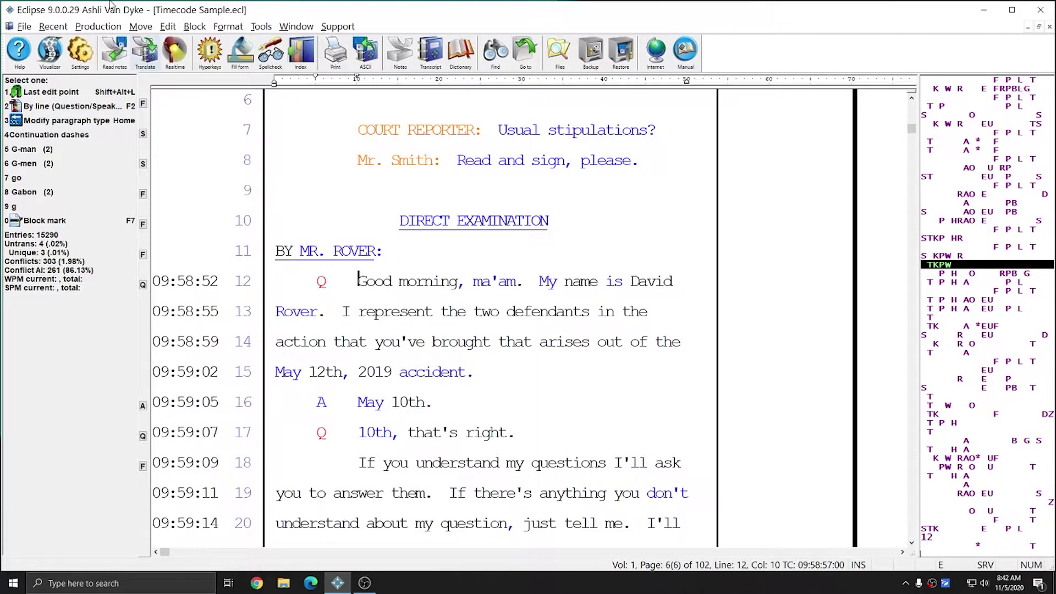
Step: Reapply 12-hour timecodes so margins show AM, like 9:58:52AM
{"action": "left_click", "coordinate": [80, 52]}
{"action": "left_click", "coordinate": [668, 240]}
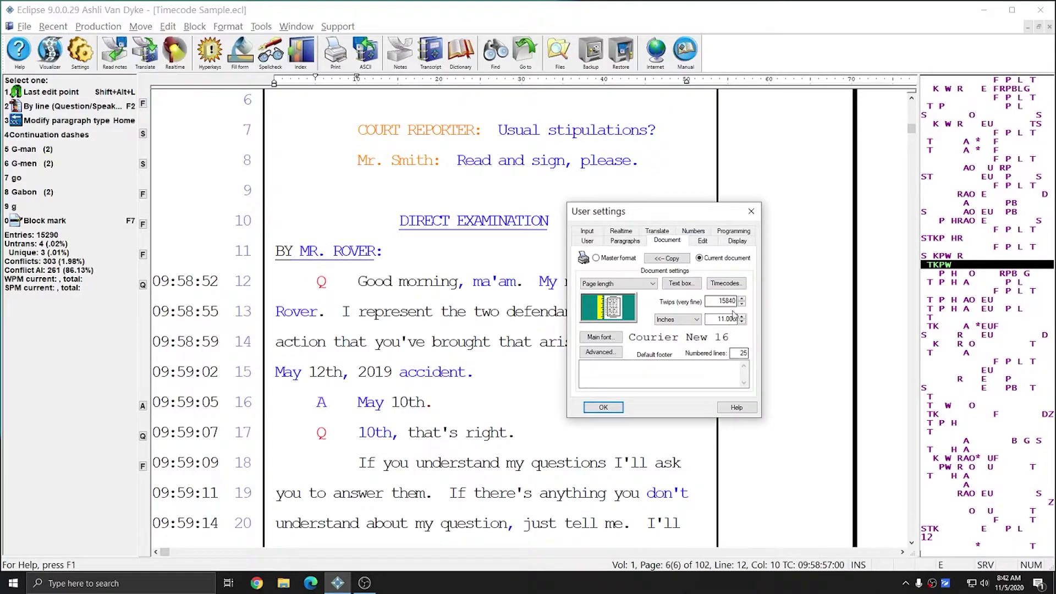
{"action": "left_click", "coordinate": [652, 350]}
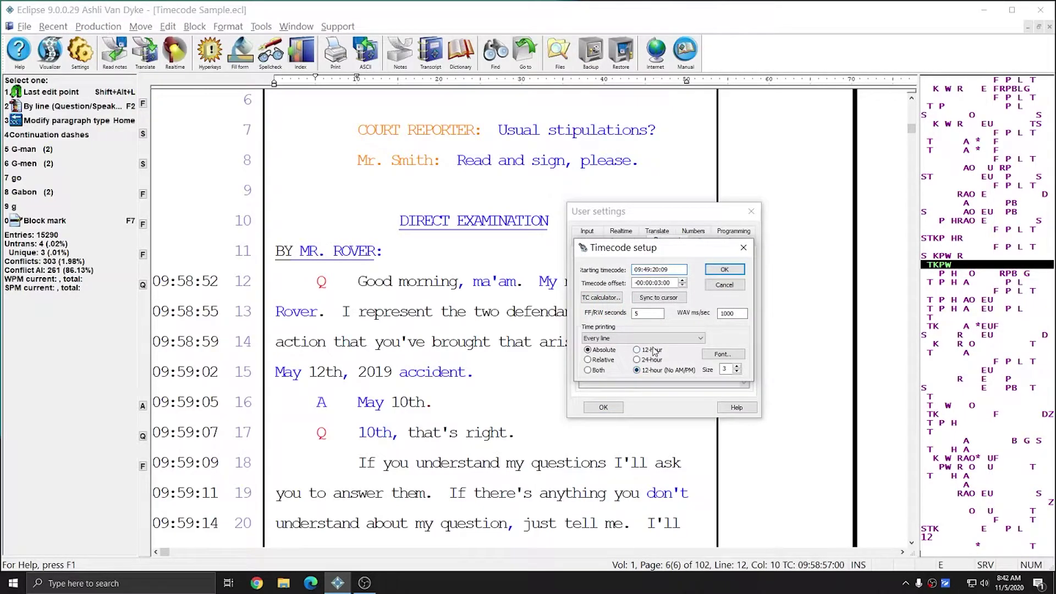
{"action": "left_click", "coordinate": [716, 269]}
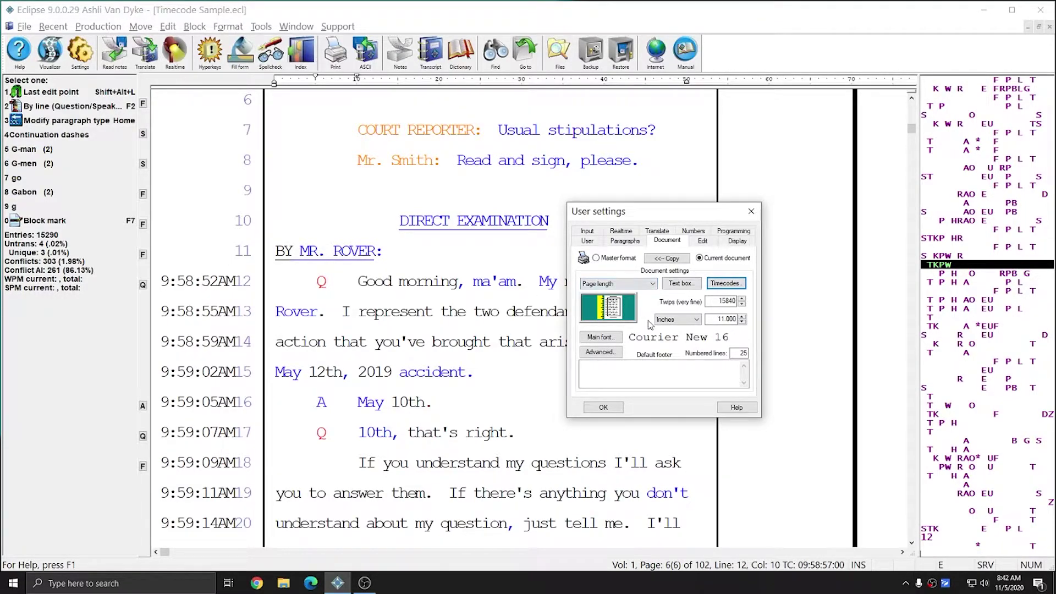
Step: Choose the Timecode margin setting (0 inches) and select its Inches value for editing
{"action": "left_click", "coordinate": [620, 288]}
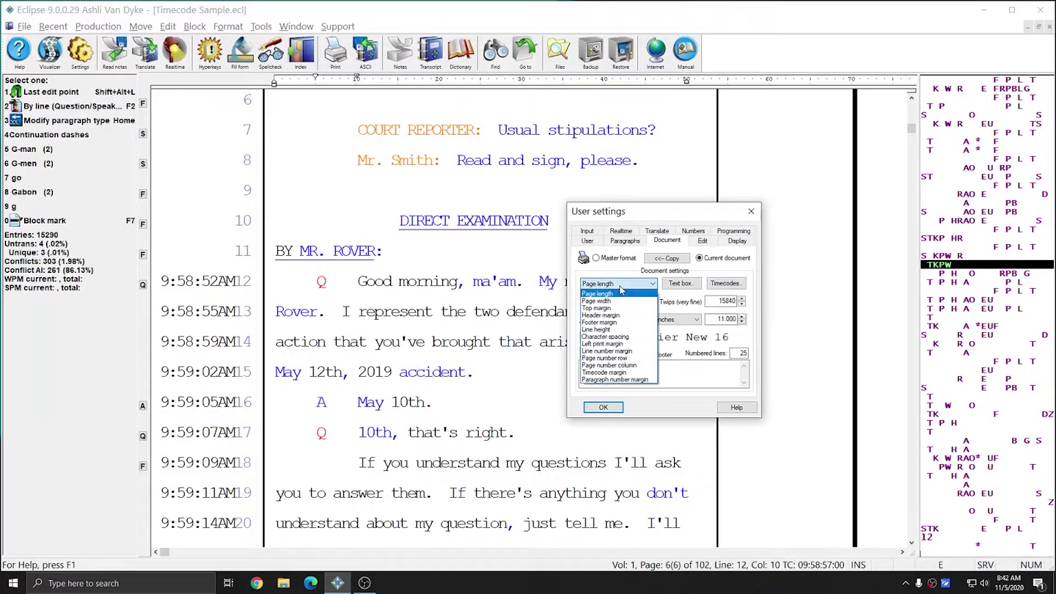
{"action": "left_click", "coordinate": [618, 373]}
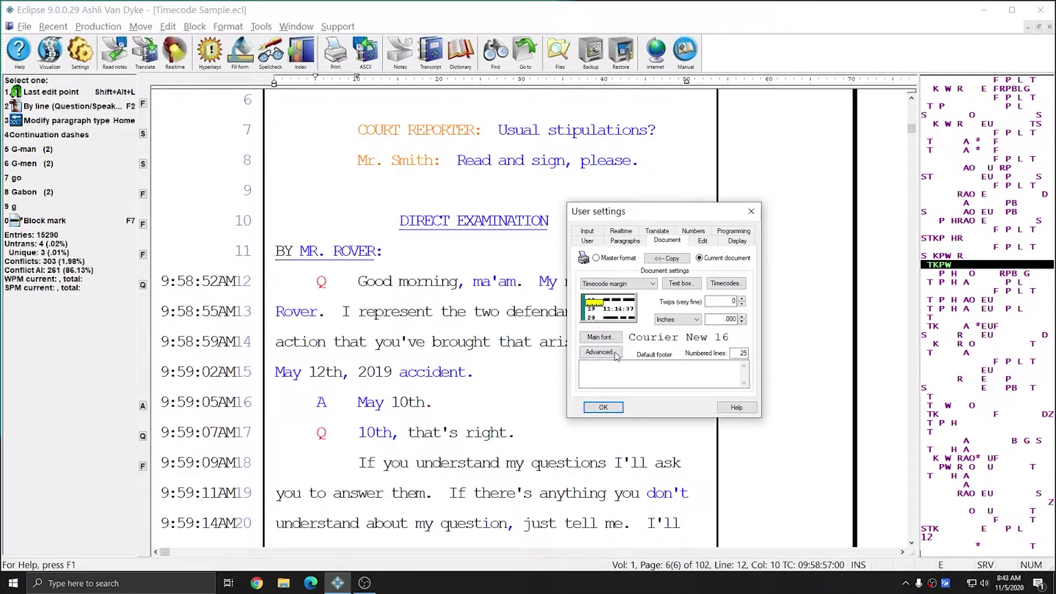
{"action": "double_click", "coordinate": [719, 319]}
{"action": "left_click", "coordinate": [713, 320]}
{"action": "left_click_drag", "start_coordinate": [718, 319], "coordinate": [750, 320]}
{"action": "type", "text": "6"}
{"action": "left_click_drag", "start_coordinate": [680, 213], "coordinate": [475, 198]}
{"action": "left_click", "coordinate": [535, 302]}
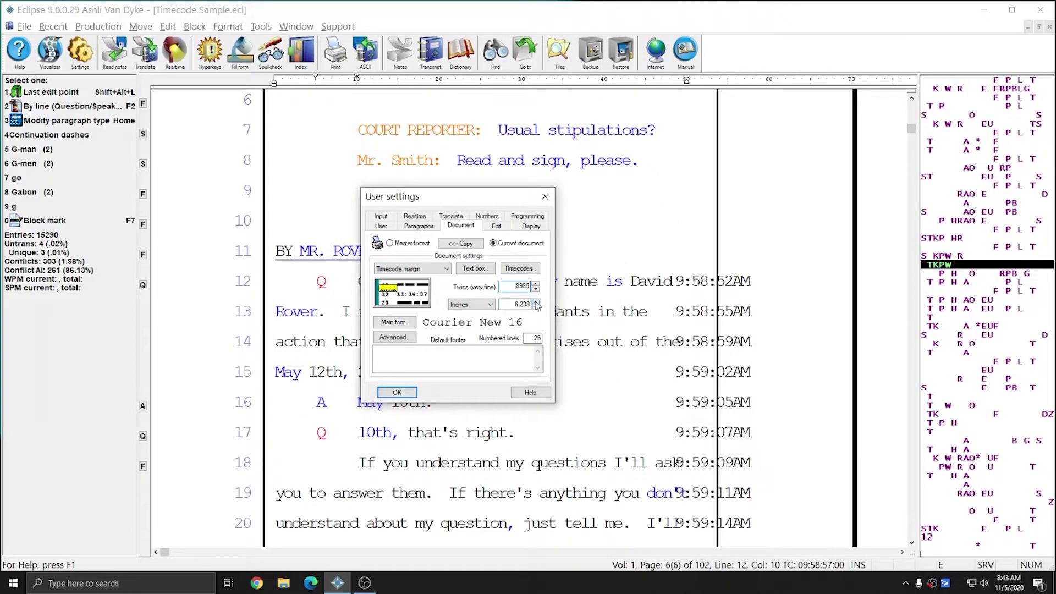
{"action": "left_click_drag", "start_coordinate": [536, 302], "coordinate": [536, 302]}
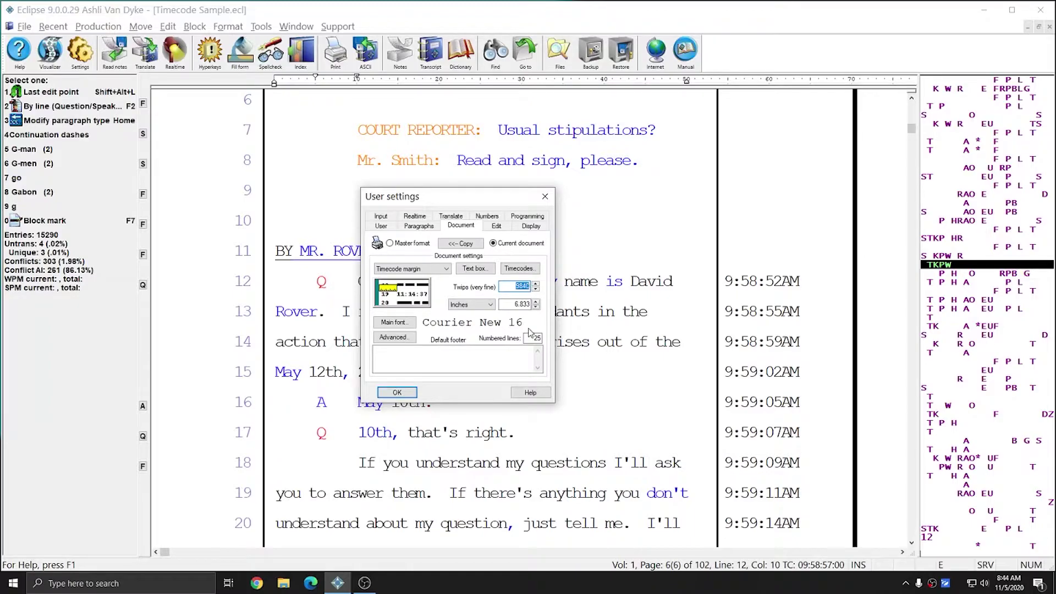
{"action": "double_click", "coordinate": [515, 305]}
{"action": "type", "text": "0"}
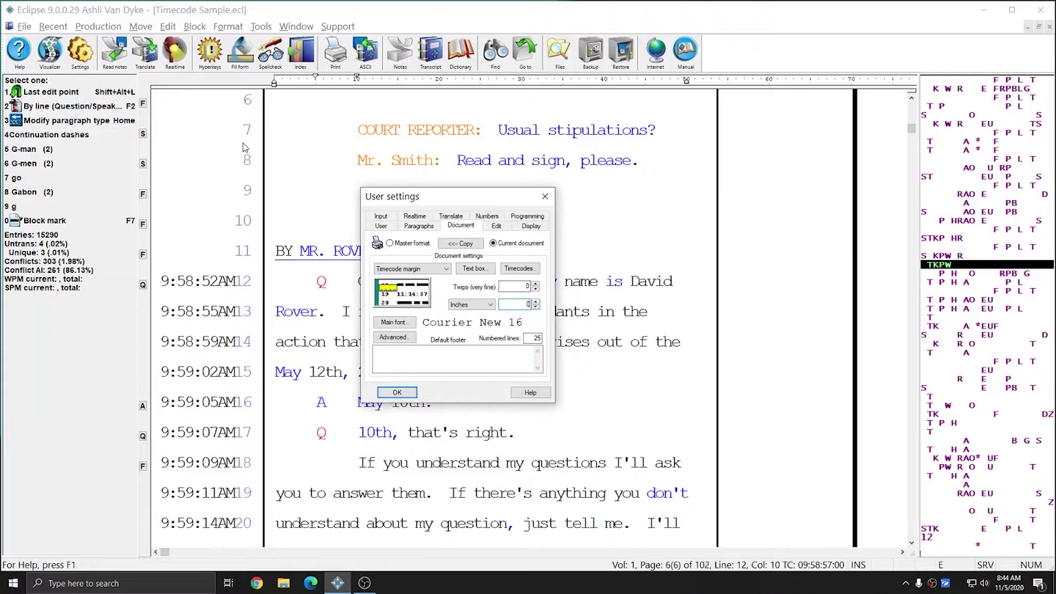
{"action": "left_click", "coordinate": [442, 269]}
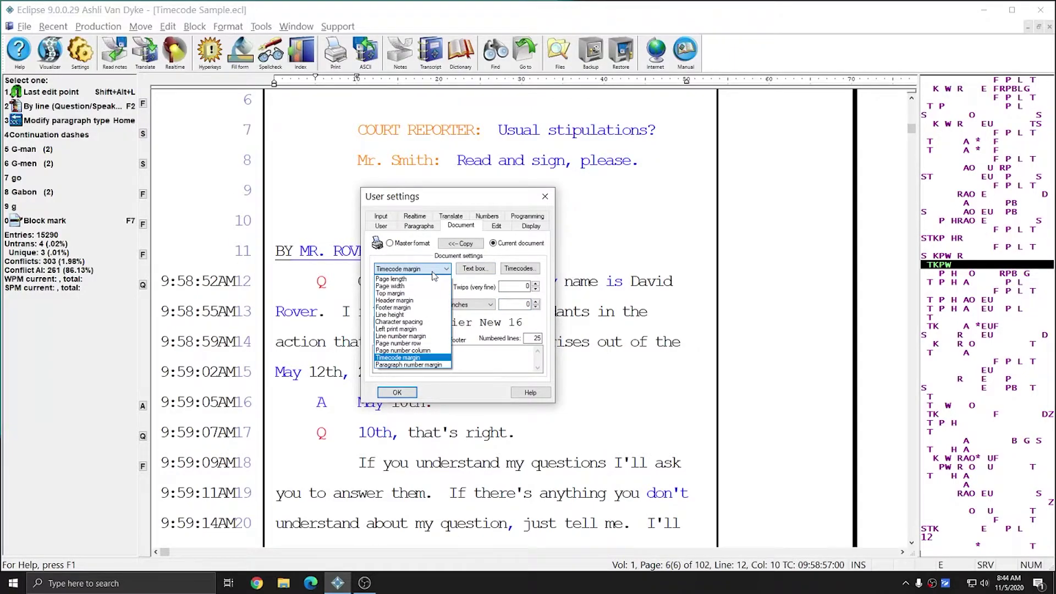
Step: Raise the Left print margin to 1.197 inches
{"action": "left_click", "coordinate": [393, 330]}
{"action": "left_click", "coordinate": [536, 302]}
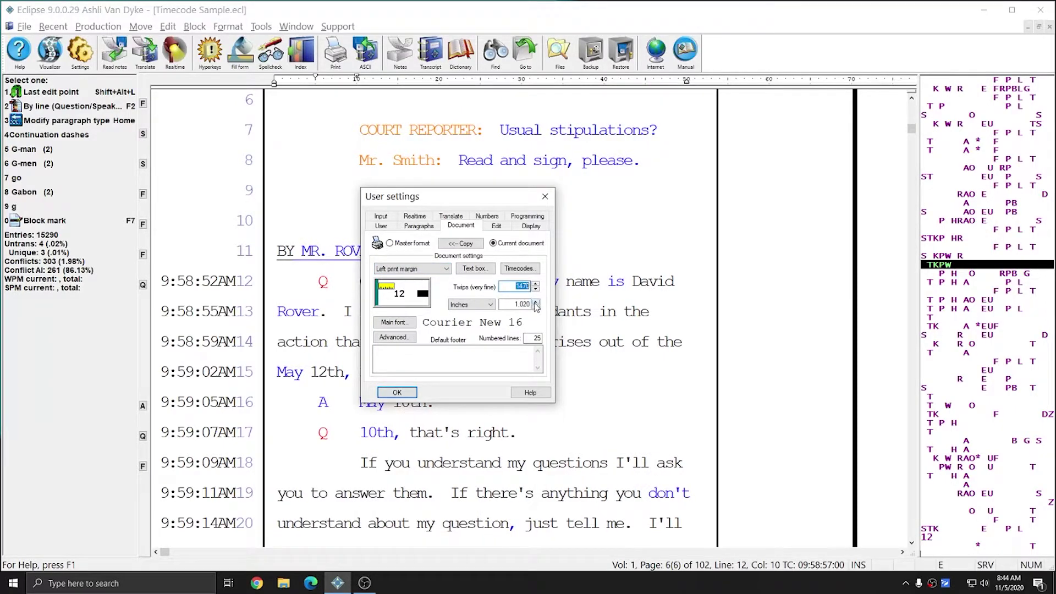
{"action": "left_click", "coordinate": [536, 302]}
{"action": "left_click", "coordinate": [536, 302]}
{"action": "left_click", "coordinate": [536, 302]}
{"action": "left_click", "coordinate": [536, 302]}
{"action": "left_click", "coordinate": [536, 302]}
{"action": "left_click", "coordinate": [536, 302]}
{"action": "left_click", "coordinate": [535, 302]}
{"action": "left_click", "coordinate": [536, 302]}
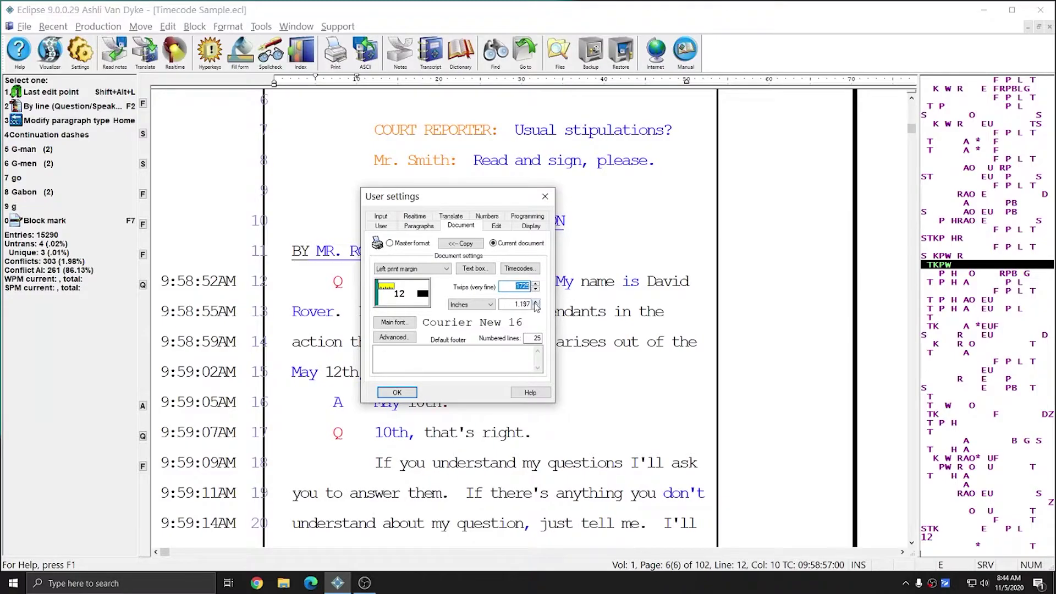
Step: Apply the margin and drag the text boundary clear of the line numbers
{"action": "left_click", "coordinate": [397, 392]}
{"action": "left_click_drag", "start_coordinate": [266, 160], "coordinate": [280, 166]}
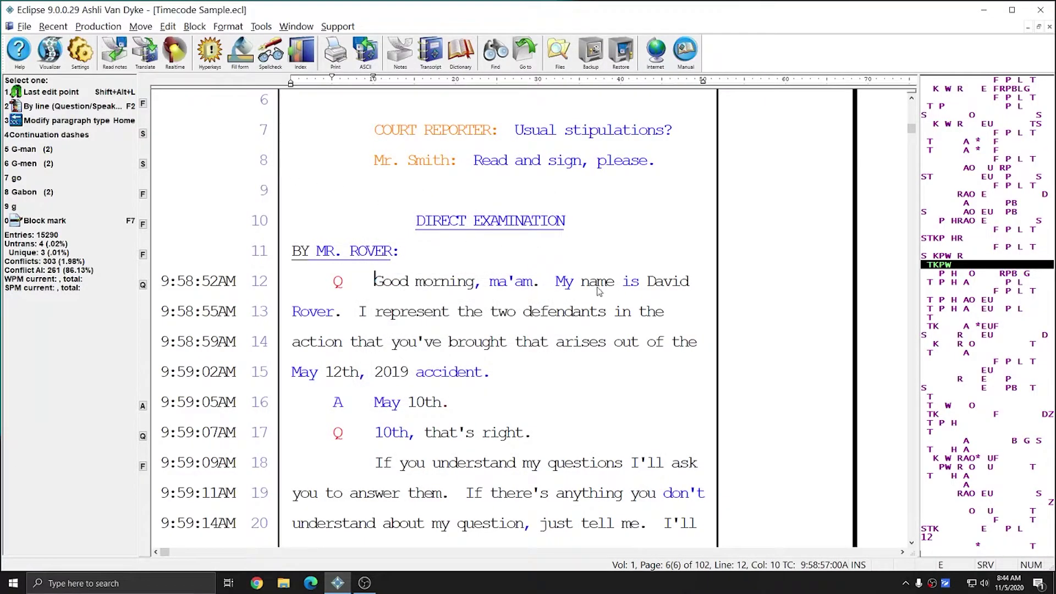
{"action": "scroll", "coordinate": [645, 303], "scroll_direction": "down", "scroll_amount": 3}
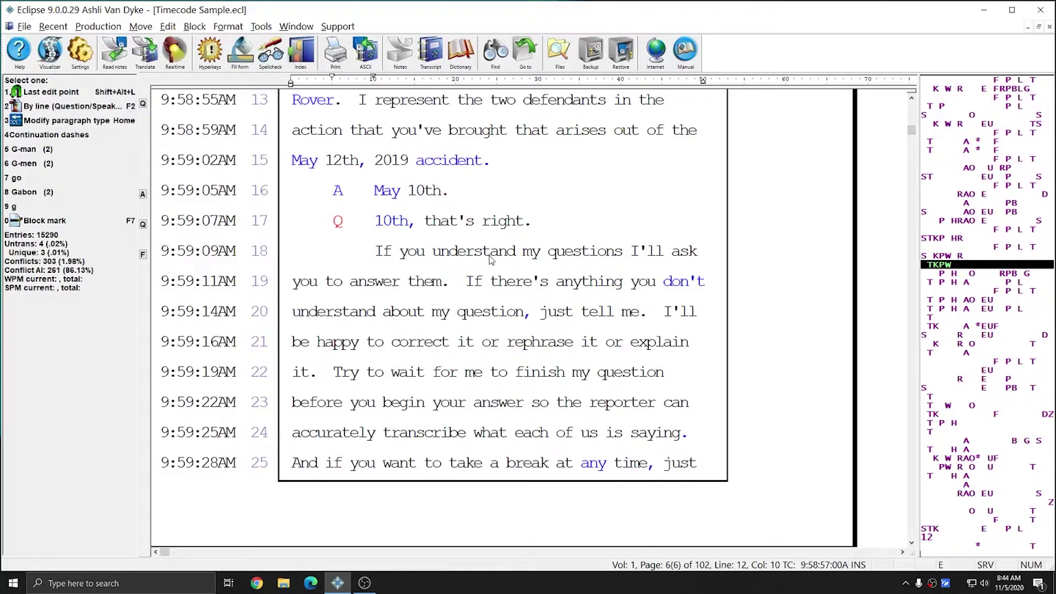
Step: Export the transcript to PDF, reviewing the print image options without changing them
{"action": "left_click", "coordinate": [98, 26]}
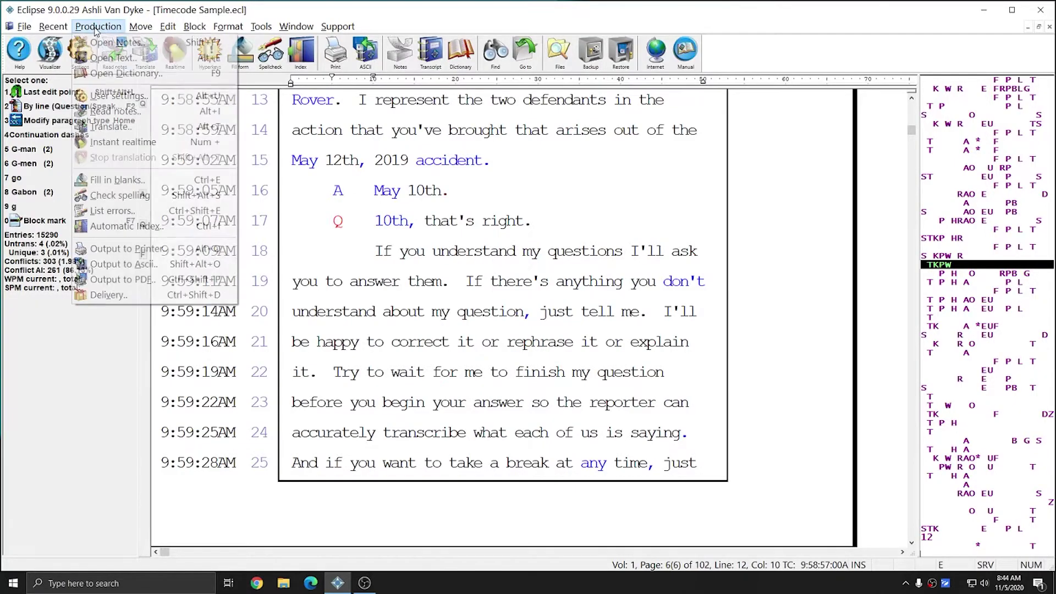
{"action": "left_click", "coordinate": [109, 280]}
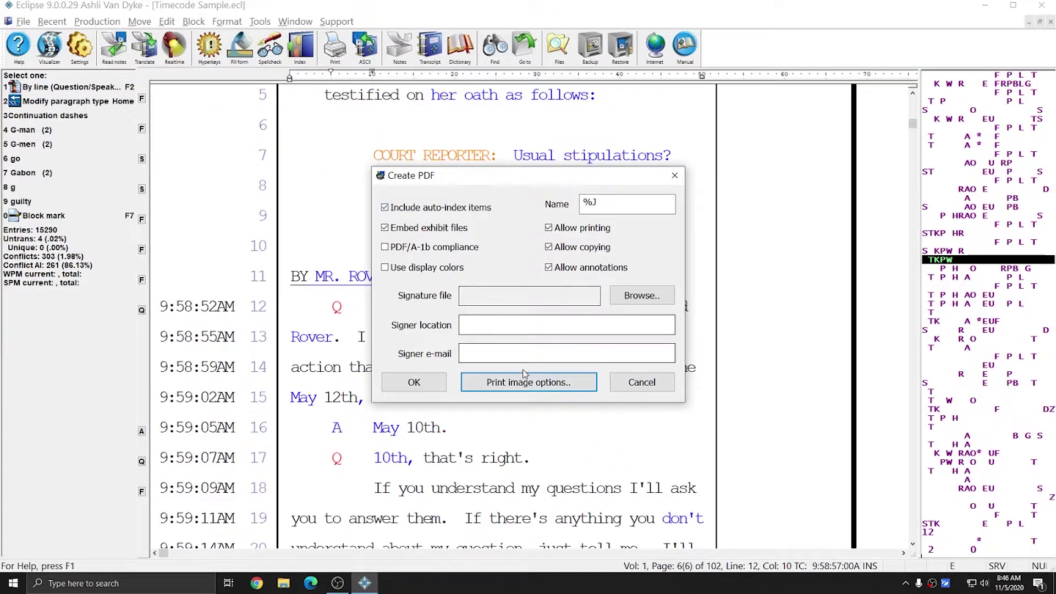
{"action": "left_click", "coordinate": [512, 382]}
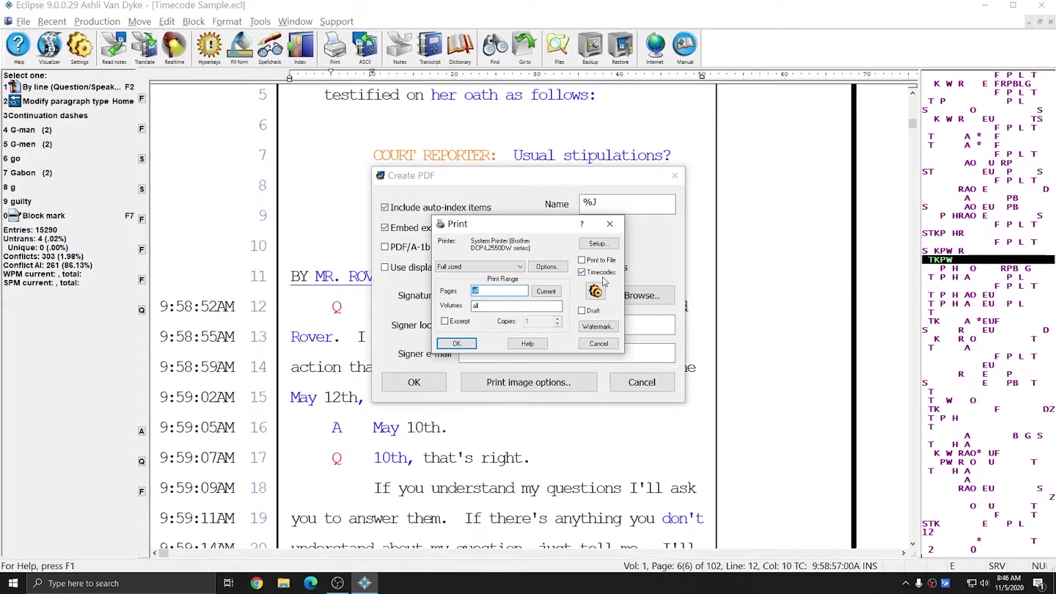
{"action": "left_click", "coordinate": [598, 344]}
{"action": "left_click", "coordinate": [413, 385]}
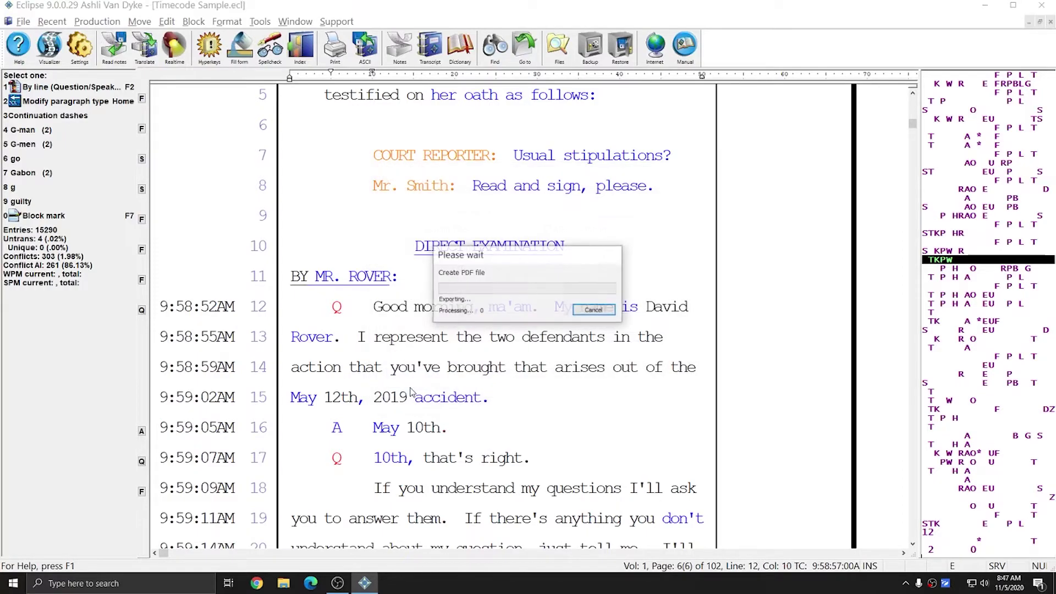
Step: Check the 9:58:52AM–9:59:05AM timecodes on page 6 of Timecode Sample.pdf, then close Acrobat Reader
{"action": "scroll", "coordinate": [407, 345], "scroll_direction": "down", "scroll_amount": 15}
{"action": "scroll", "coordinate": [407, 330], "scroll_direction": "down", "scroll_amount": 15}
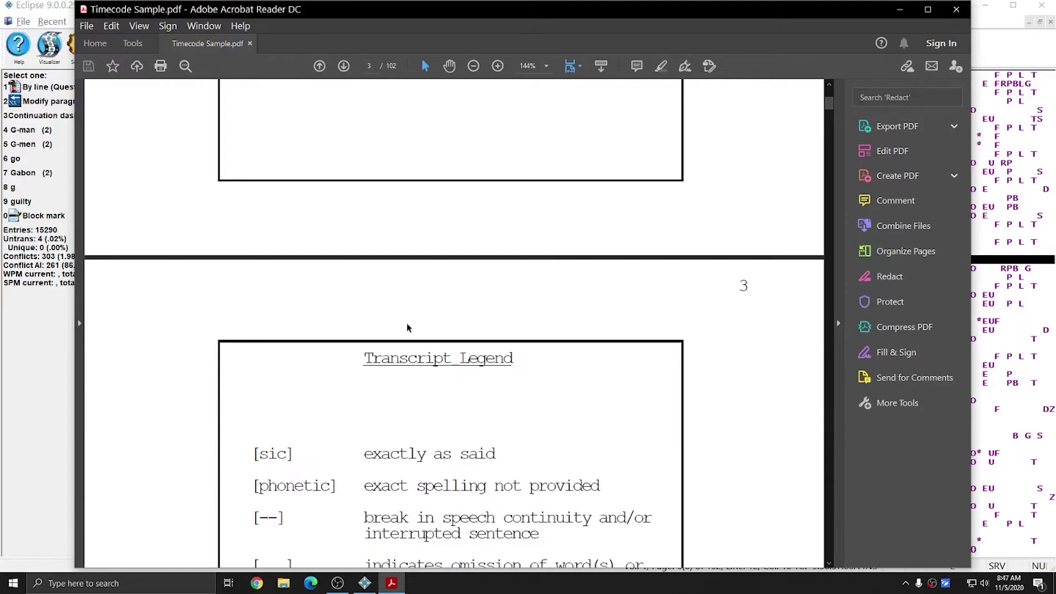
{"action": "scroll", "coordinate": [407, 328], "scroll_direction": "down", "scroll_amount": 6}
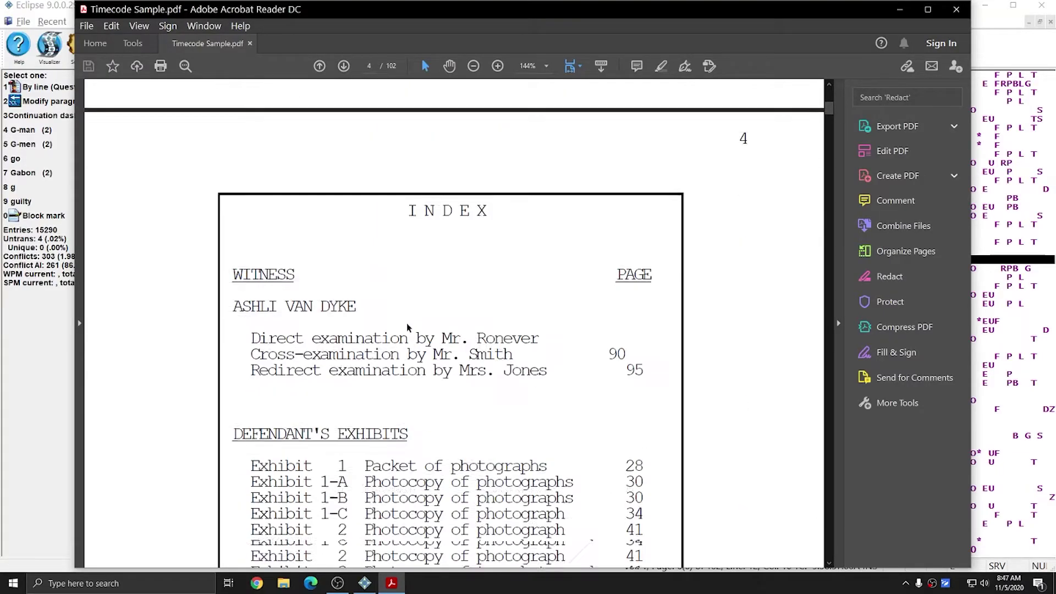
{"action": "scroll", "coordinate": [407, 322], "scroll_direction": "down", "scroll_amount": 6}
{"action": "scroll", "coordinate": [408, 322], "scroll_direction": "down", "scroll_amount": 15}
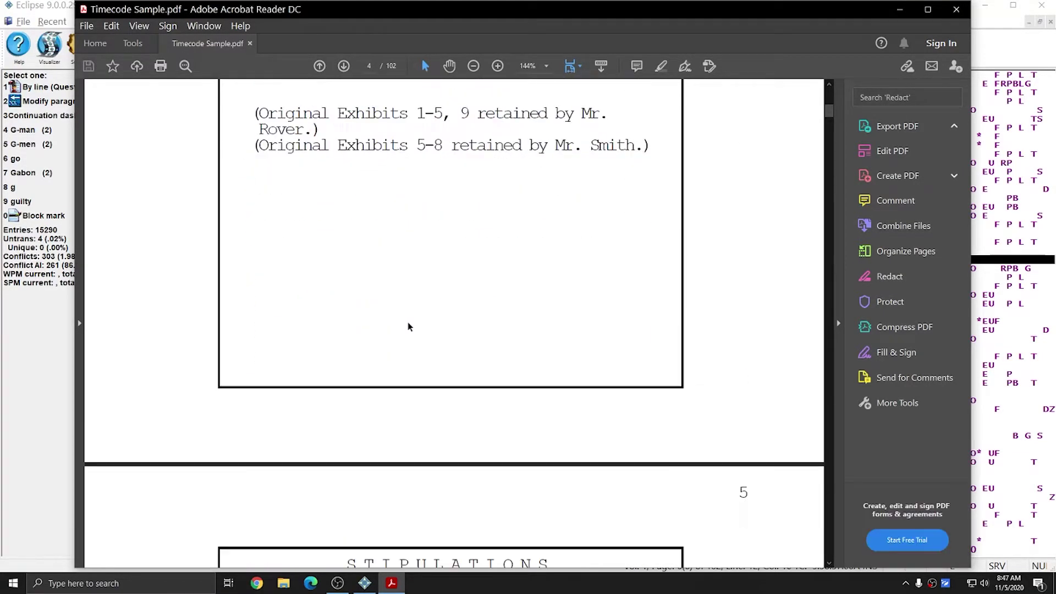
{"action": "scroll", "coordinate": [420, 321], "scroll_direction": "down", "scroll_amount": 15}
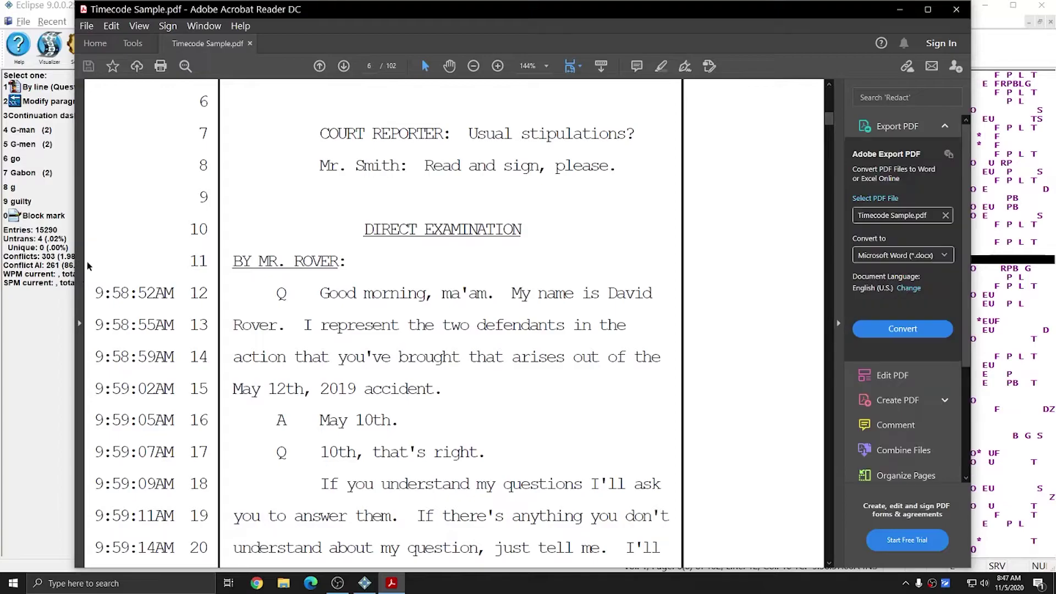
{"action": "scroll", "coordinate": [129, 245], "scroll_direction": "down", "scroll_amount": 2}
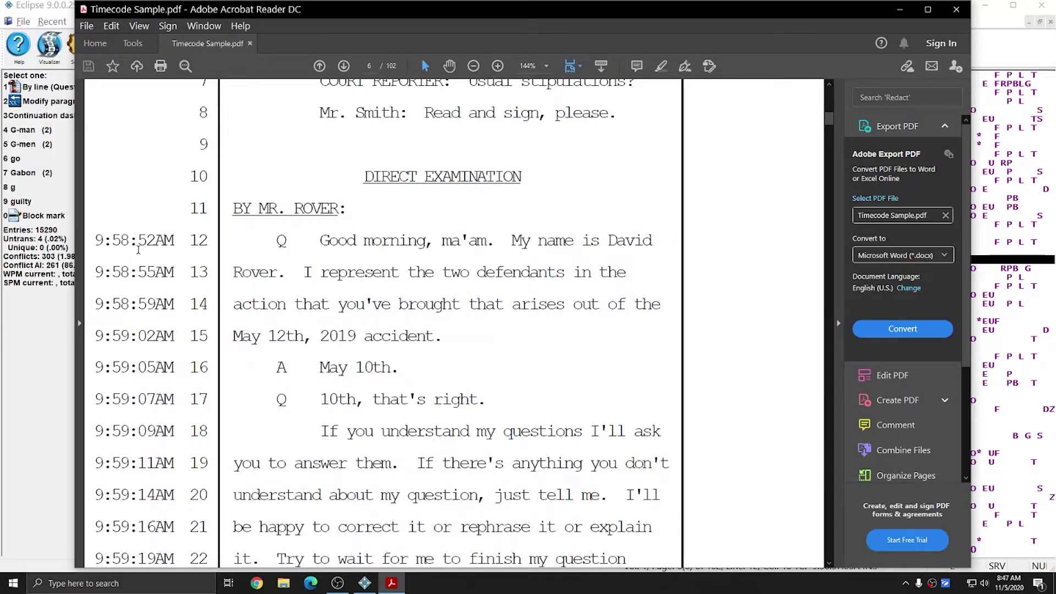
{"action": "left_click_drag", "start_coordinate": [152, 240], "coordinate": [187, 363]}
{"action": "left_click", "coordinate": [188, 358]}
{"action": "key", "text": "alt+F4"}
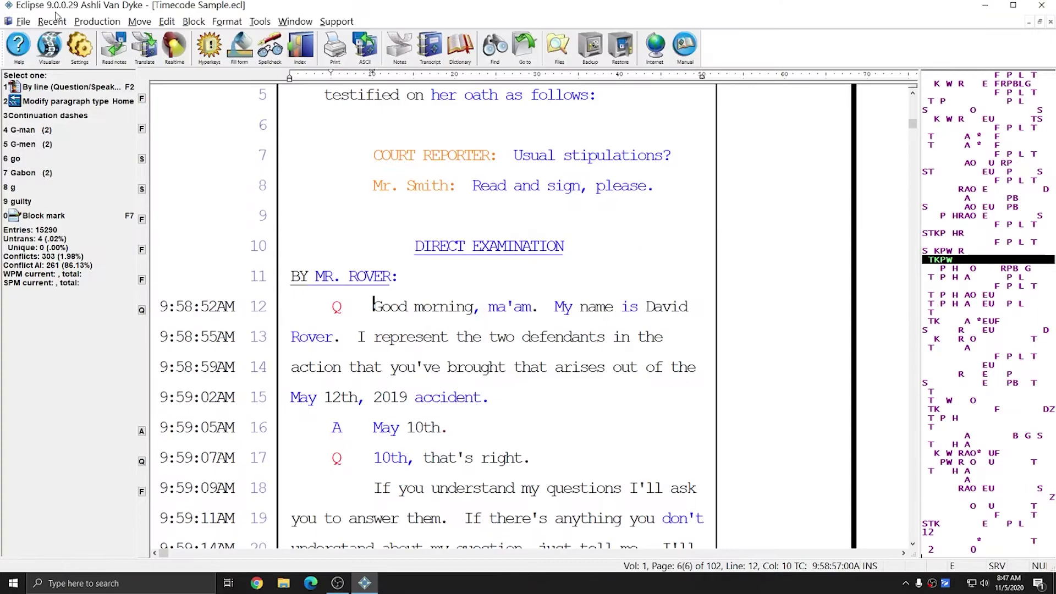
Step: Export Timecode Sample.txt as ASCII with timecodes and select it in File manager
{"action": "left_click", "coordinate": [93, 21]}
{"action": "left_click", "coordinate": [123, 259]}
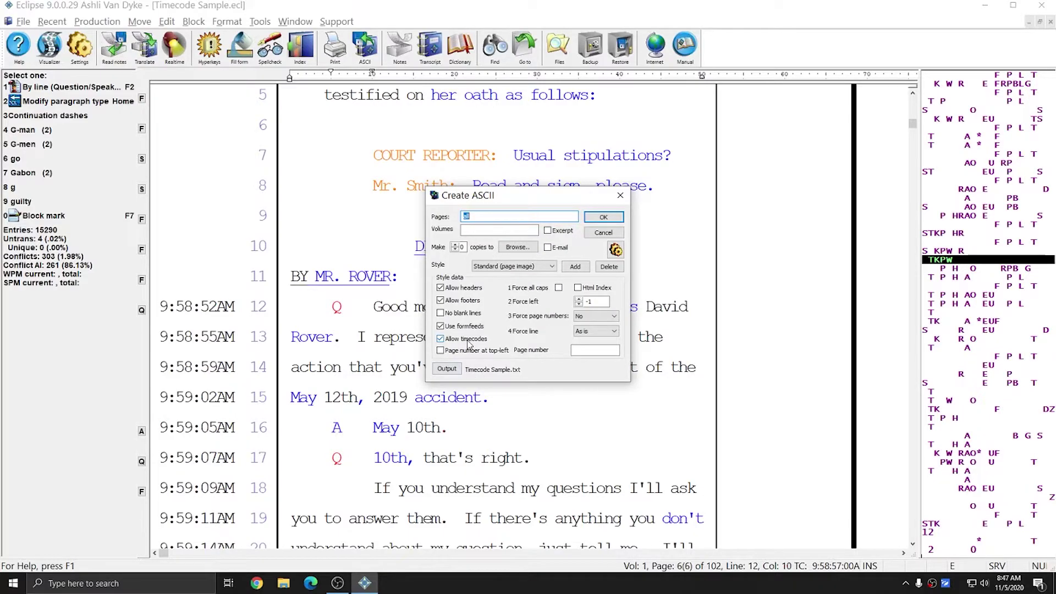
{"action": "left_click", "coordinate": [603, 217]}
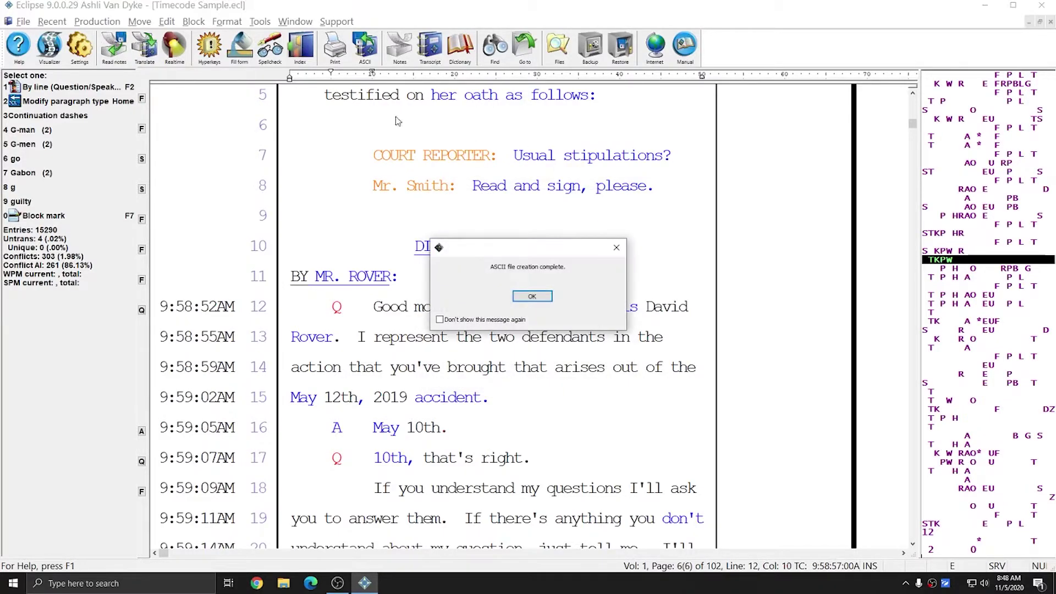
{"action": "left_click", "coordinate": [529, 300]}
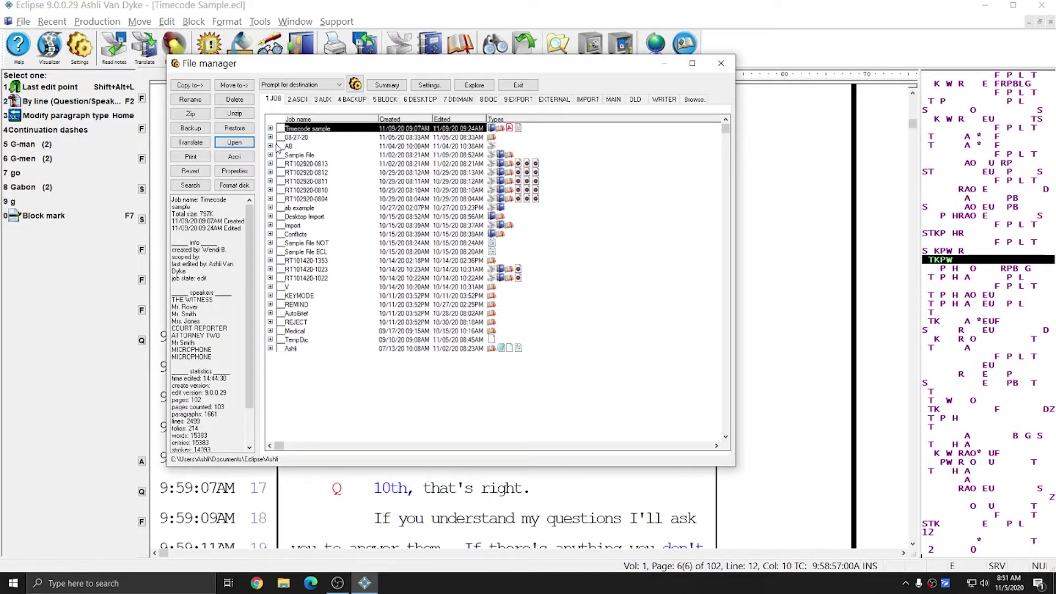
{"action": "left_click", "coordinate": [270, 128]}
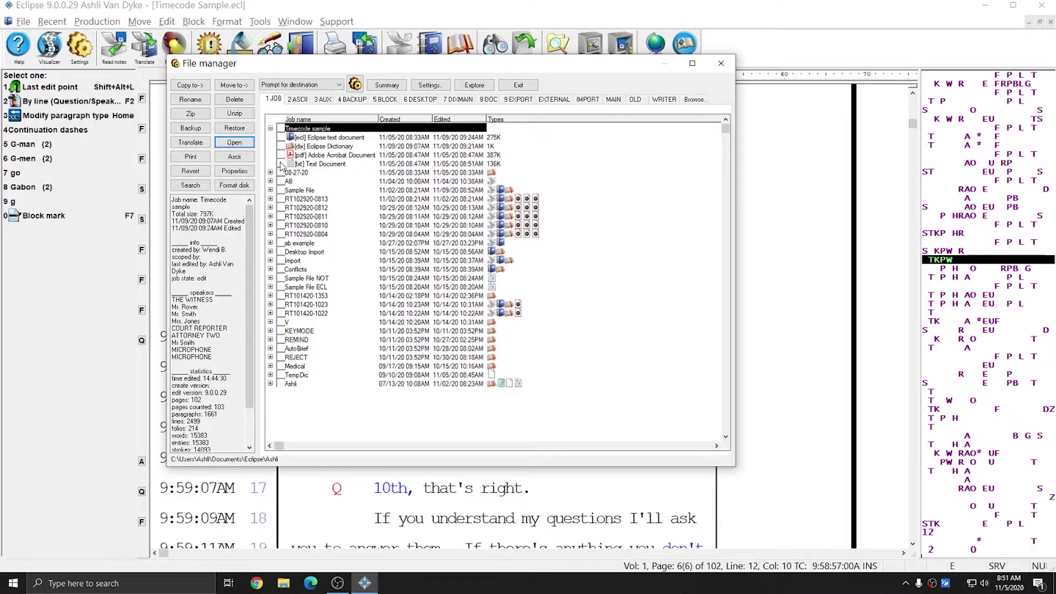
{"action": "left_click", "coordinate": [319, 164]}
{"action": "left_click", "coordinate": [235, 141]}
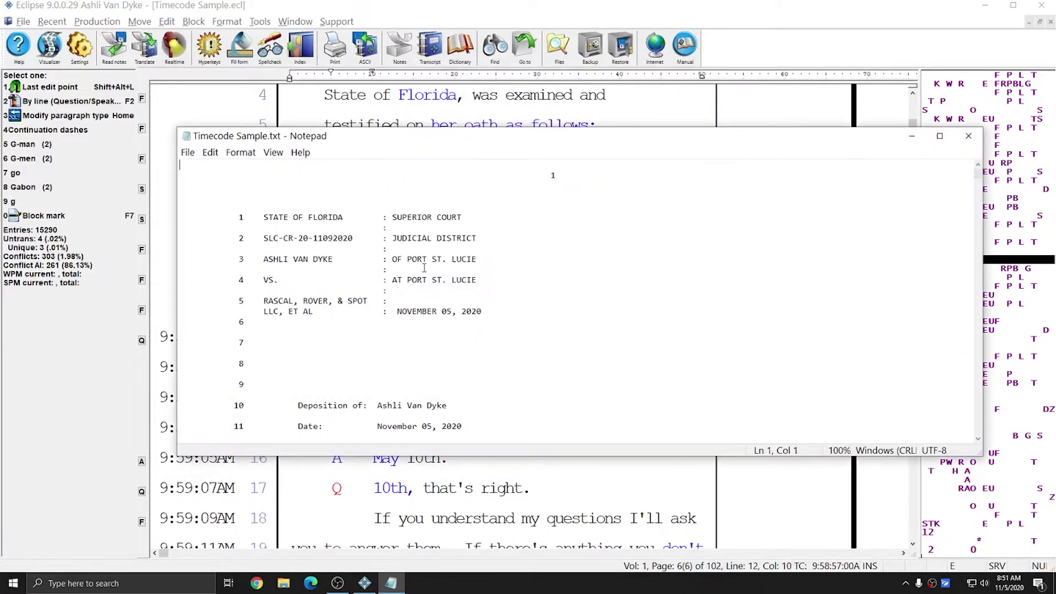
{"action": "left_click_drag", "start_coordinate": [979, 174], "coordinate": [980, 190]}
{"action": "scroll", "coordinate": [367, 308], "scroll_direction": "up", "scroll_amount": 2}
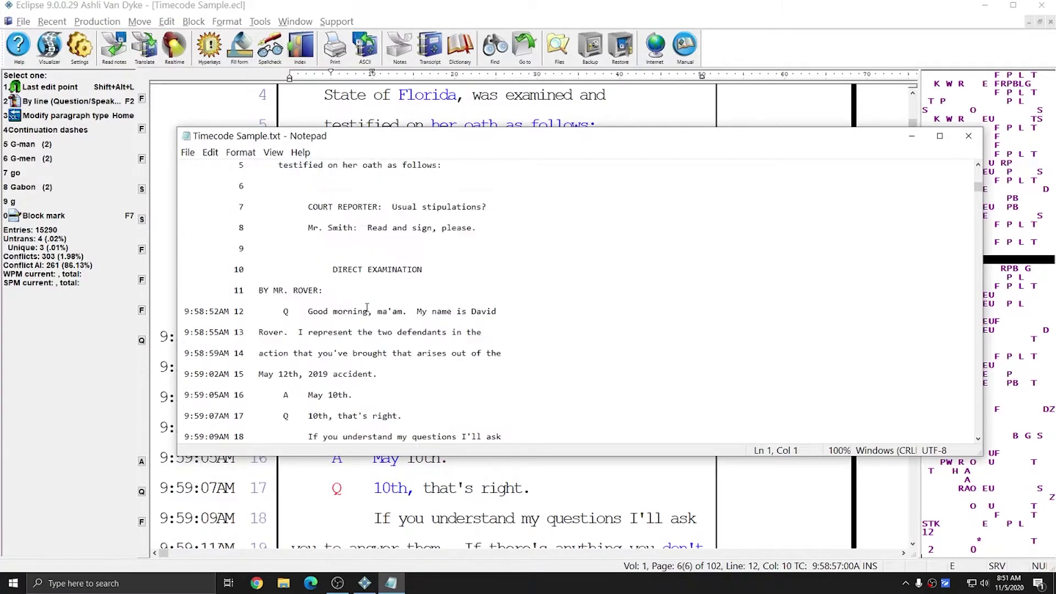
{"action": "left_click_drag", "start_coordinate": [395, 144], "coordinate": [430, 72]}
{"action": "scroll", "coordinate": [265, 283], "scroll_direction": "down", "scroll_amount": 4}
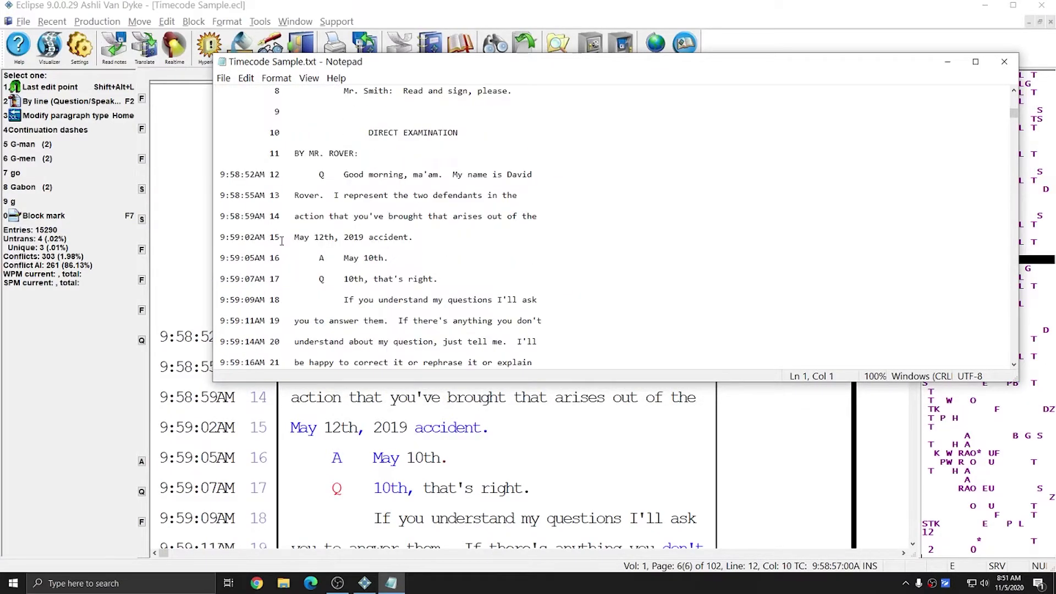
{"action": "scroll", "coordinate": [274, 233], "scroll_direction": "down", "scroll_amount": 4}
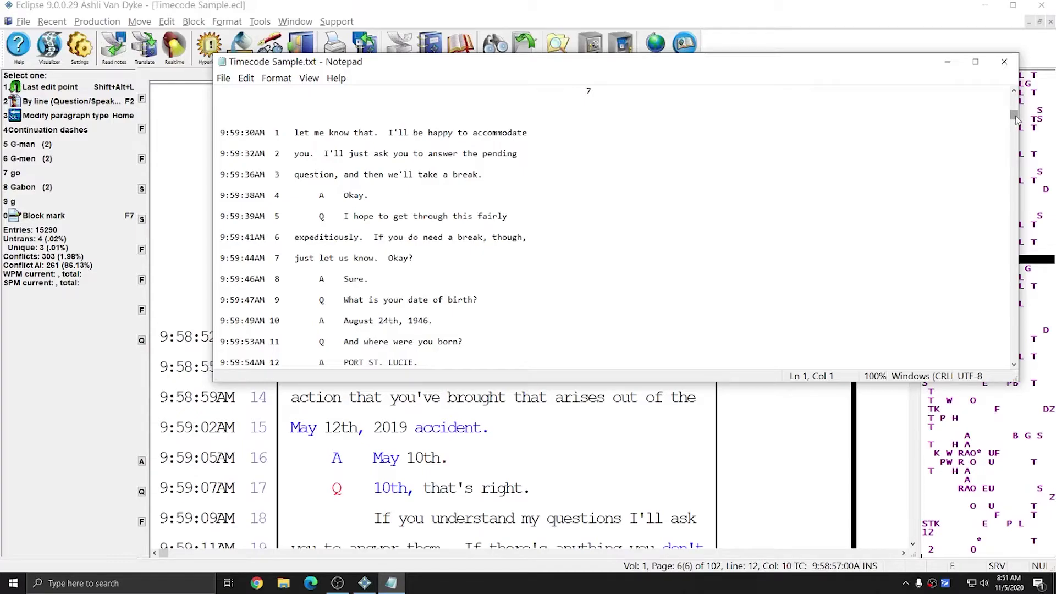
{"action": "left_click_drag", "start_coordinate": [1017, 120], "coordinate": [998, 344]}
{"action": "scroll", "coordinate": [712, 253], "scroll_direction": "down", "scroll_amount": 15}
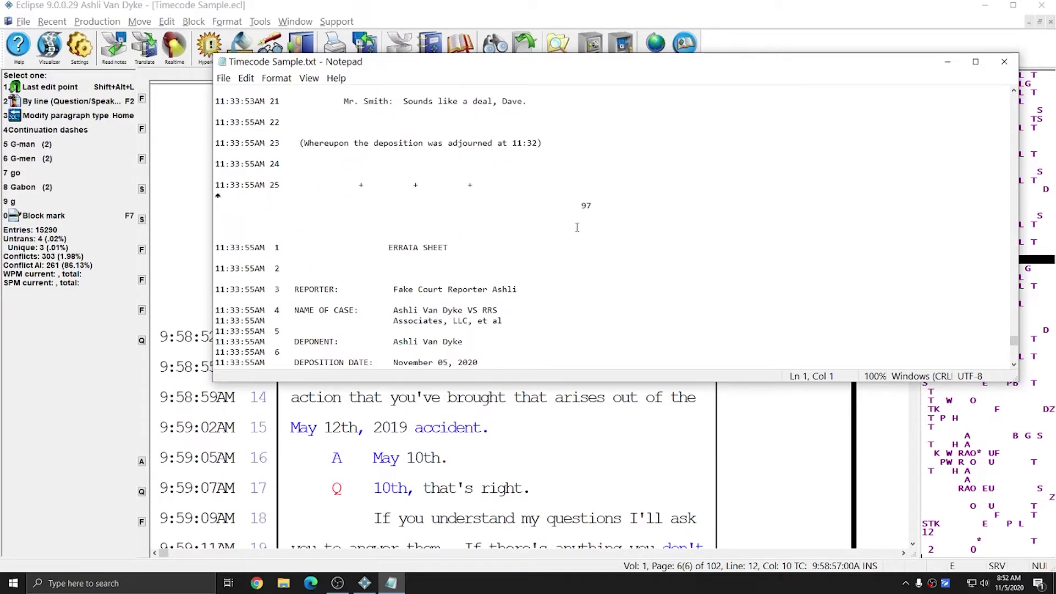
{"action": "scroll", "coordinate": [575, 227], "scroll_direction": "down", "scroll_amount": 2}
{"action": "triple_click", "coordinate": [232, 195]}
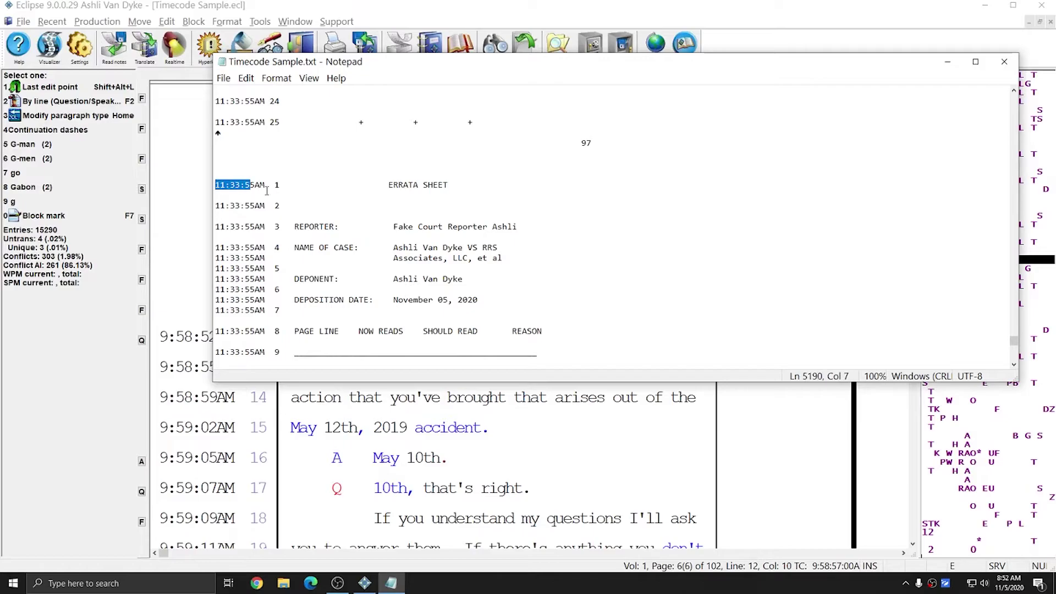
{"action": "left_click", "coordinate": [425, 219]}
{"action": "scroll", "coordinate": [371, 206], "scroll_direction": "up", "scroll_amount": 1}
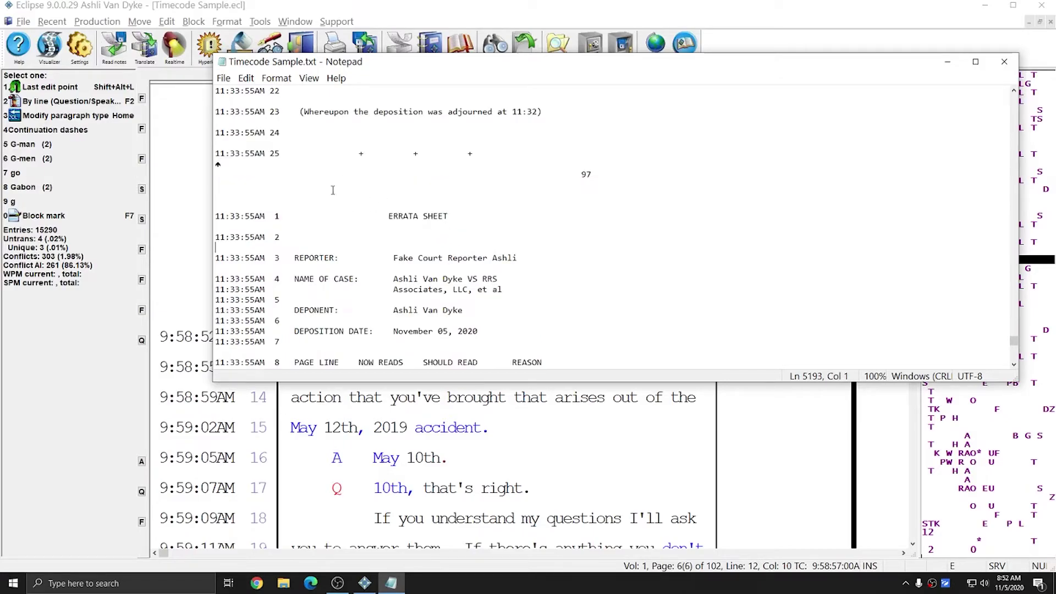
{"action": "scroll", "coordinate": [418, 254], "scroll_direction": "down", "scroll_amount": 5}
{"action": "scroll", "coordinate": [420, 246], "scroll_direction": "down", "scroll_amount": 15}
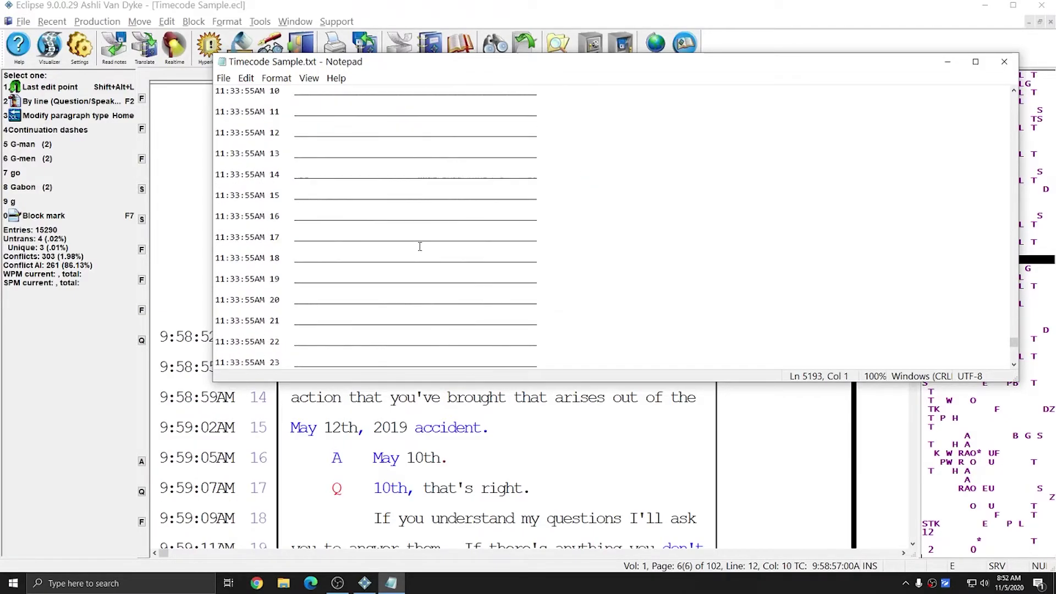
{"action": "scroll", "coordinate": [425, 240], "scroll_direction": "down", "scroll_amount": 15}
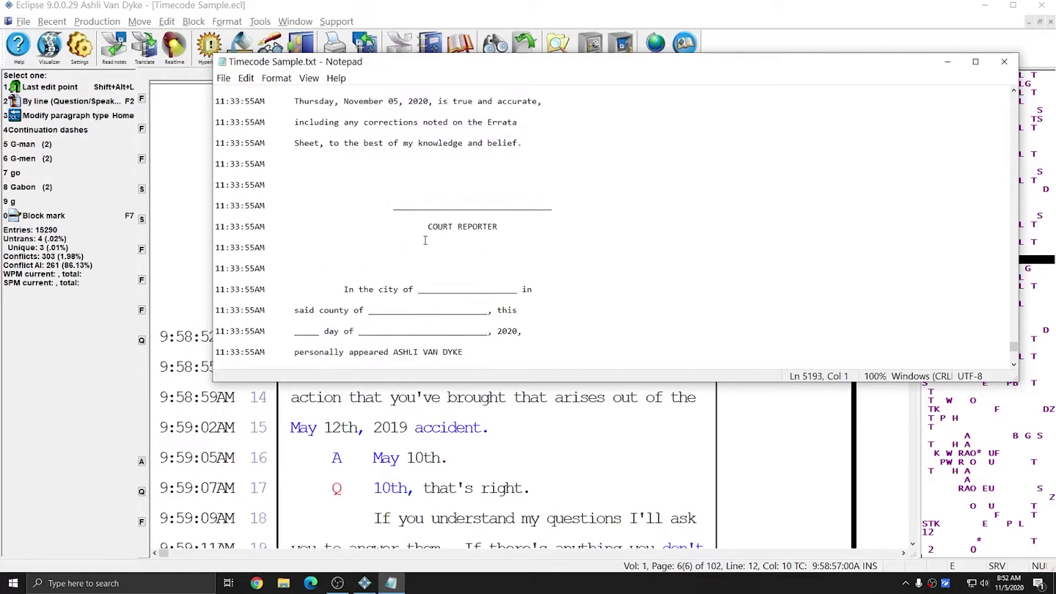
{"action": "scroll", "coordinate": [425, 240], "scroll_direction": "up", "scroll_amount": 9}
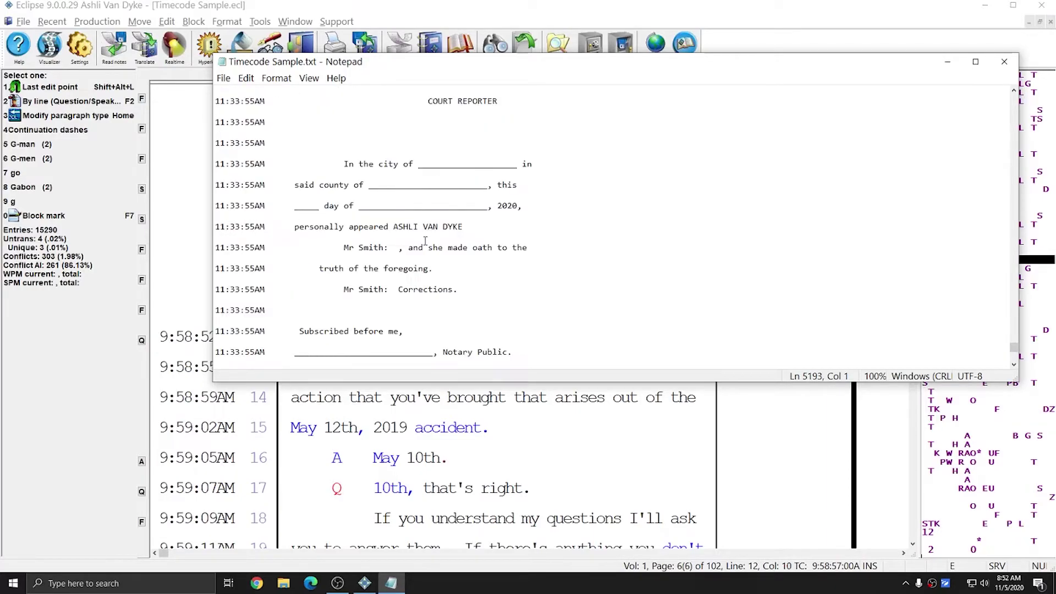
{"action": "scroll", "coordinate": [385, 216], "scroll_direction": "up", "scroll_amount": 5}
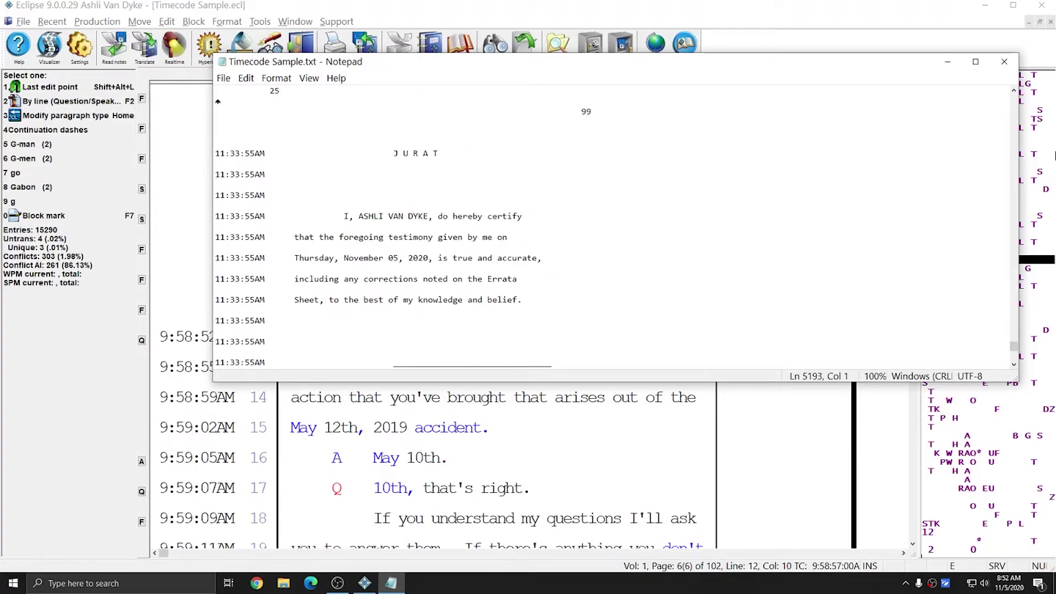
Step: Close the Notepad file and jump back to transcript page 96, the last testimony page
{"action": "left_click", "coordinate": [1004, 61]}
{"action": "left_click", "coordinate": [450, 364]}
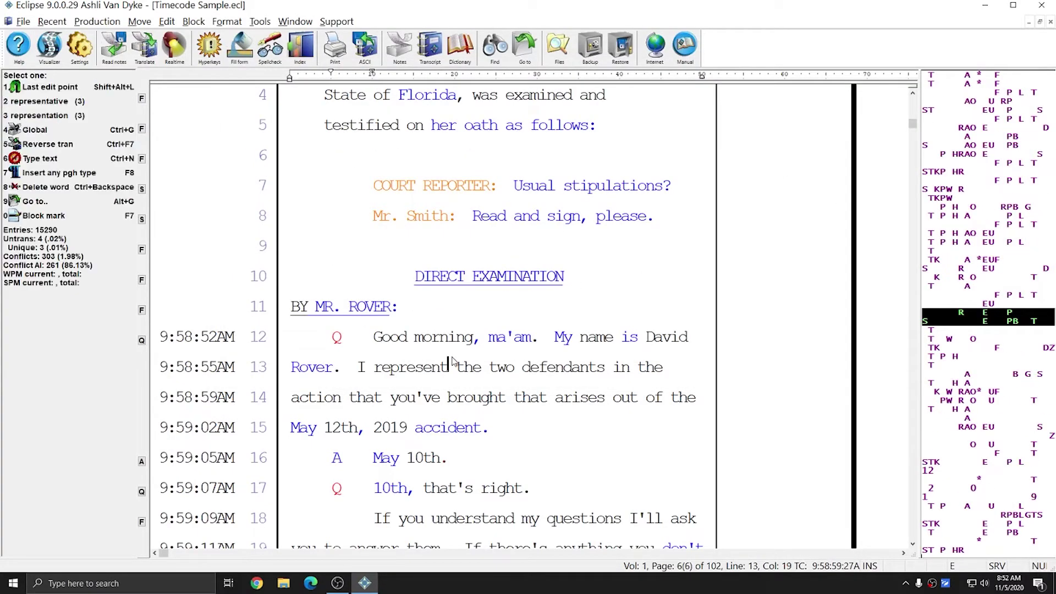
{"action": "key", "text": "ctrl+End"}
{"action": "key", "text": "Page_Up"}
{"action": "key", "text": "Page_Up"}
{"action": "key", "text": "Page_Up"}
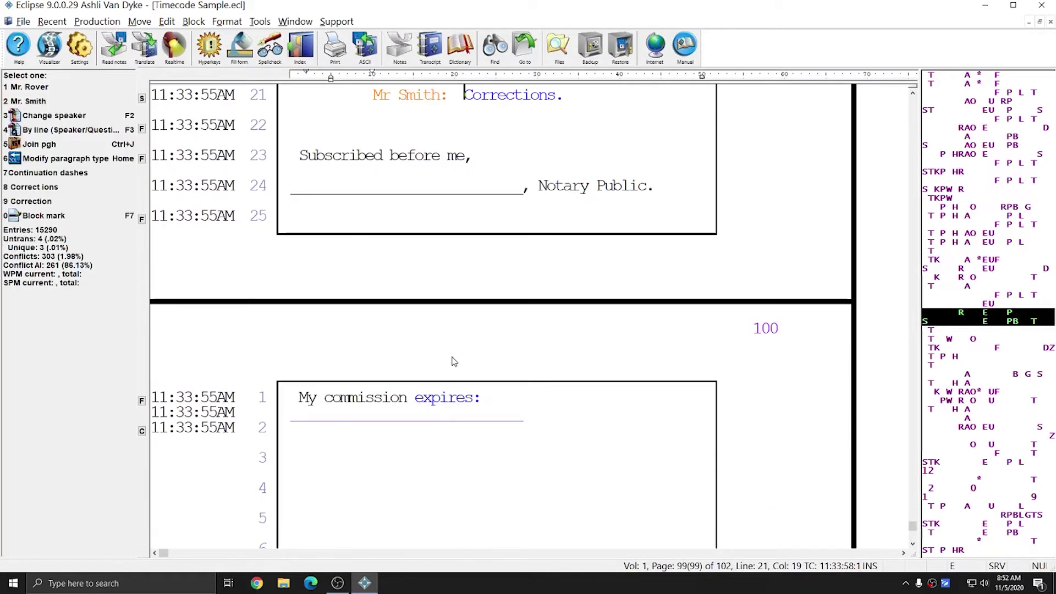
{"action": "key", "text": "Page_Up"}
{"action": "key", "text": "Page_Up"}
{"action": "key", "text": "Page_Up"}
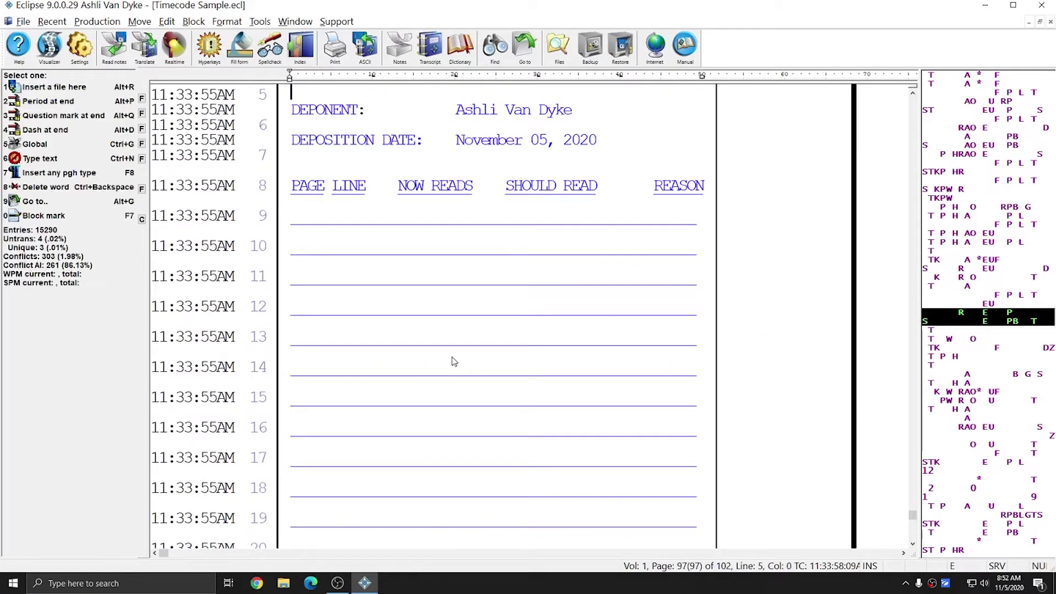
Step: Place the insertion point at the end of line 24 on page 96
{"action": "scroll", "coordinate": [454, 363], "scroll_direction": "down", "scroll_amount": 2}
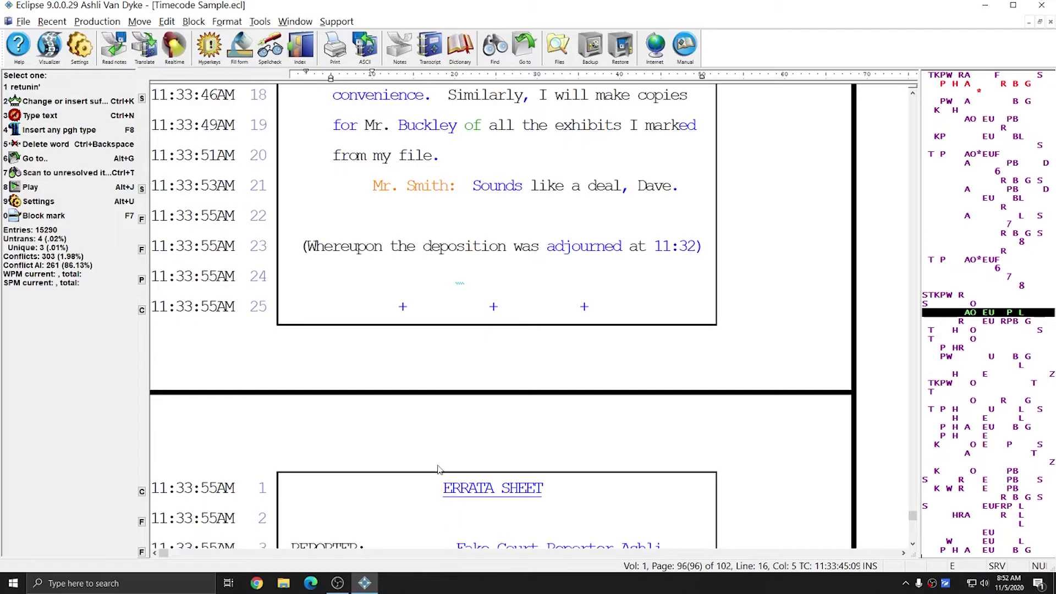
{"action": "left_click", "coordinate": [297, 278]}
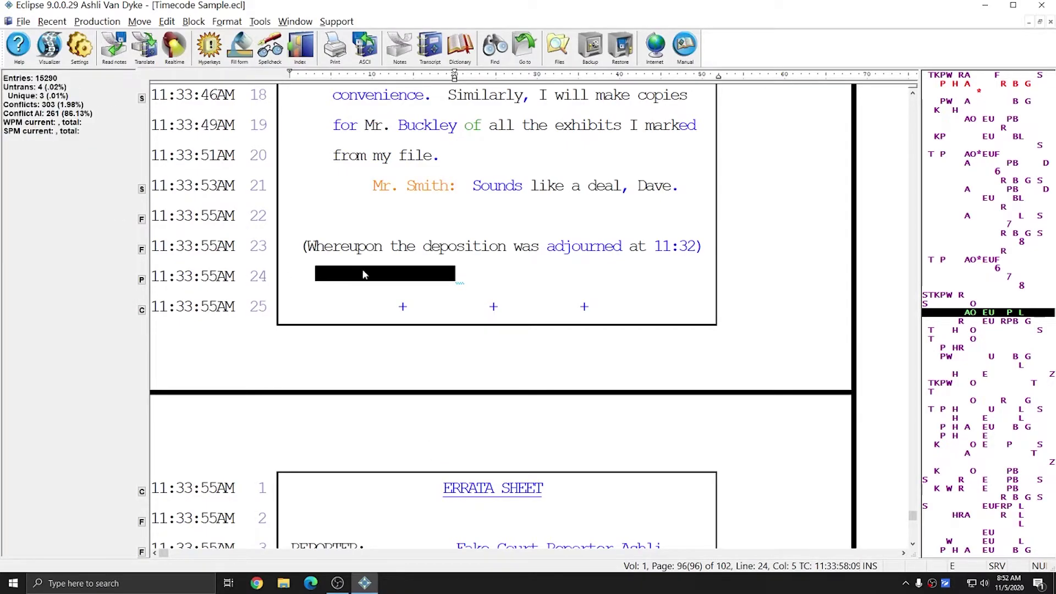
{"action": "left_click", "coordinate": [456, 275]}
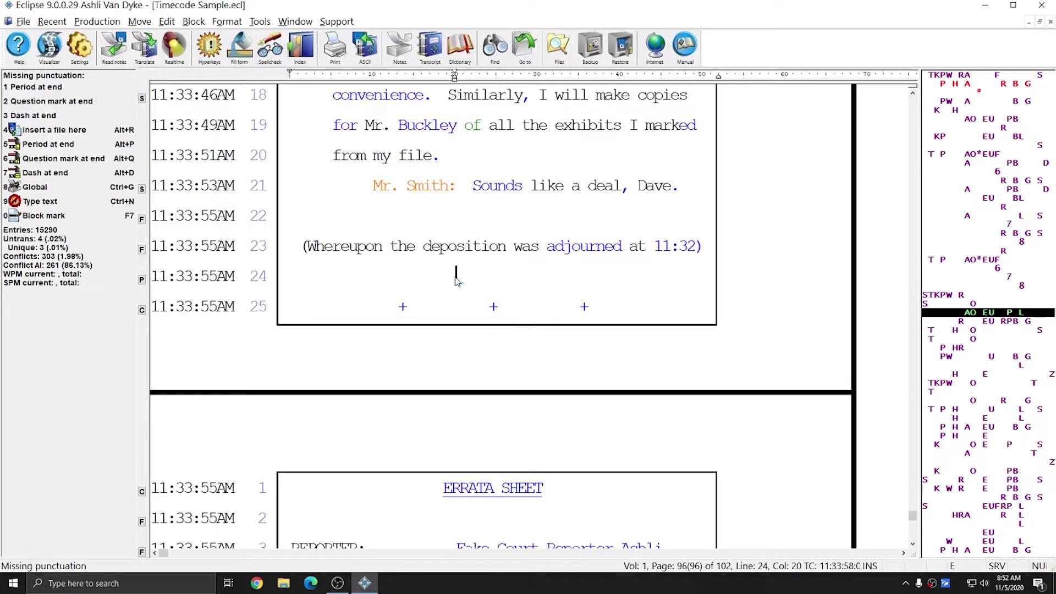
Step: Insert an Omit elements: Timecodes print command after the adjournment line
{"action": "key", "text": "ctrl+shift+p"}
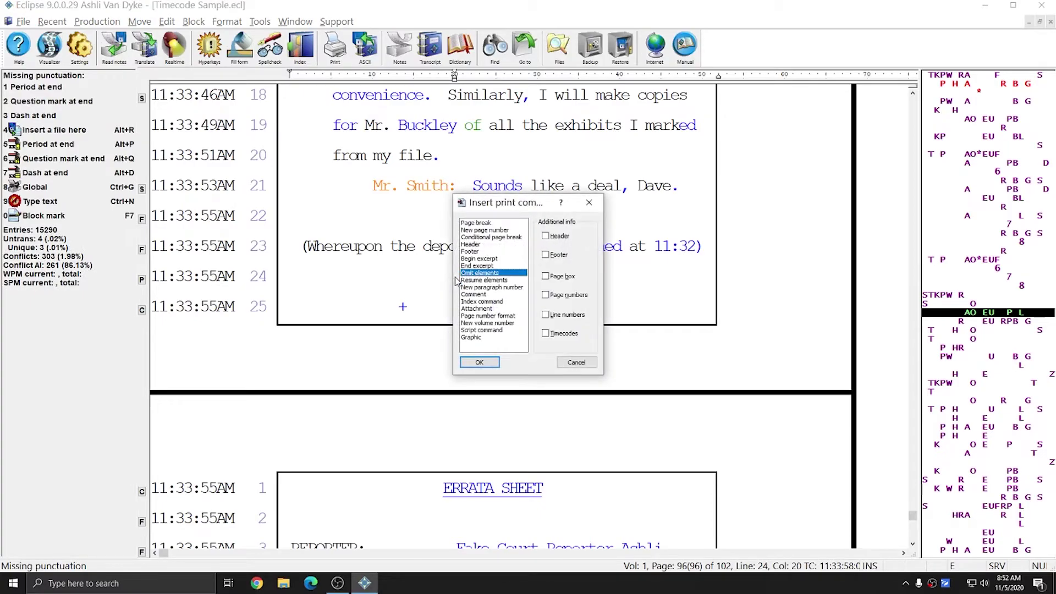
{"action": "left_click", "coordinate": [545, 334]}
{"action": "left_click", "coordinate": [479, 363]}
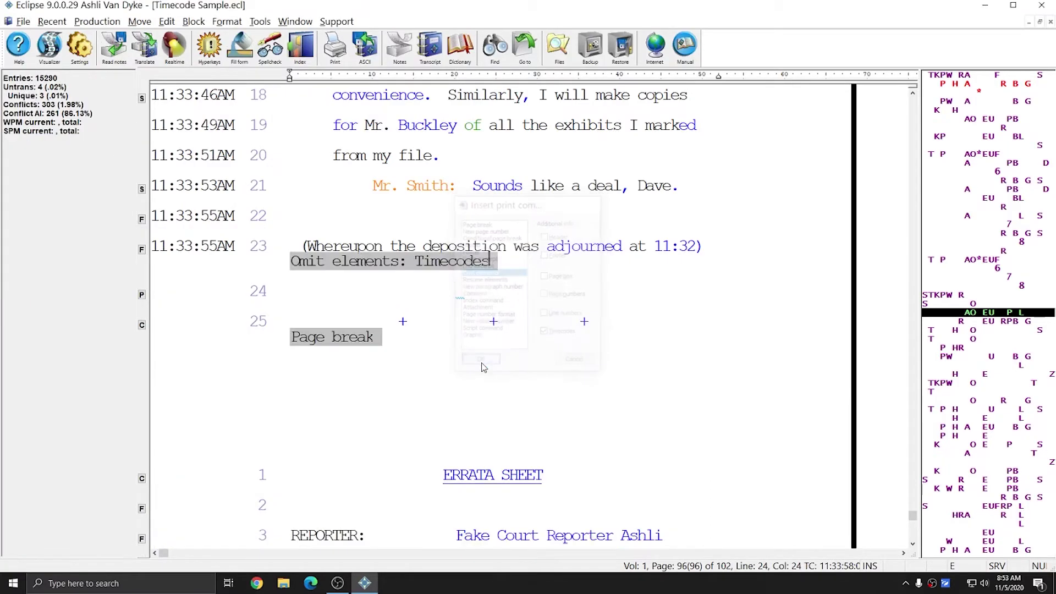
Step: Scroll through the following untimecoded pages, then return to page 1
{"action": "left_click", "coordinate": [396, 246]}
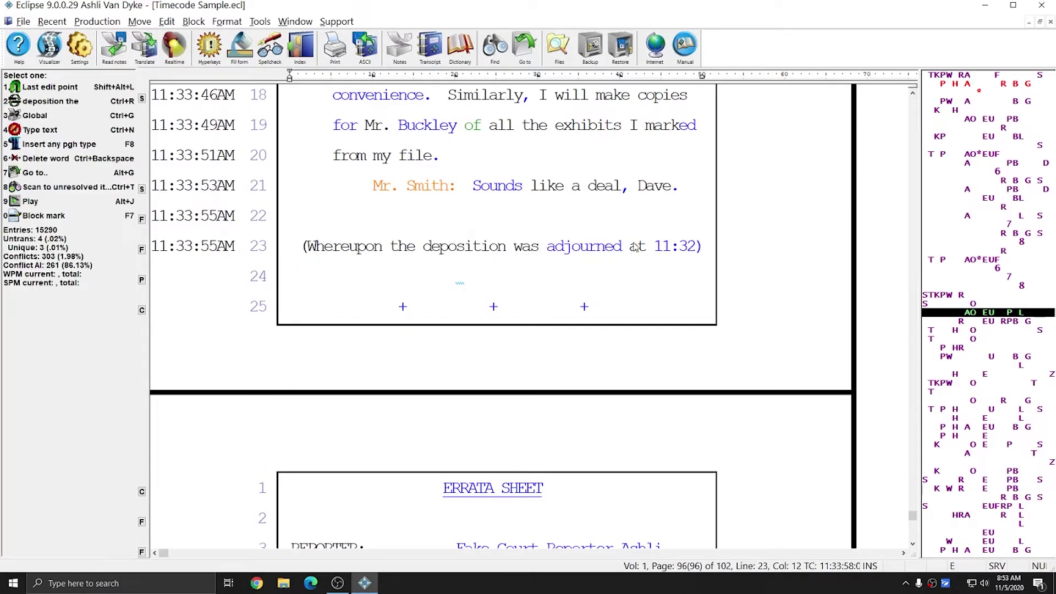
{"action": "scroll", "coordinate": [532, 358], "scroll_direction": "down", "scroll_amount": 5}
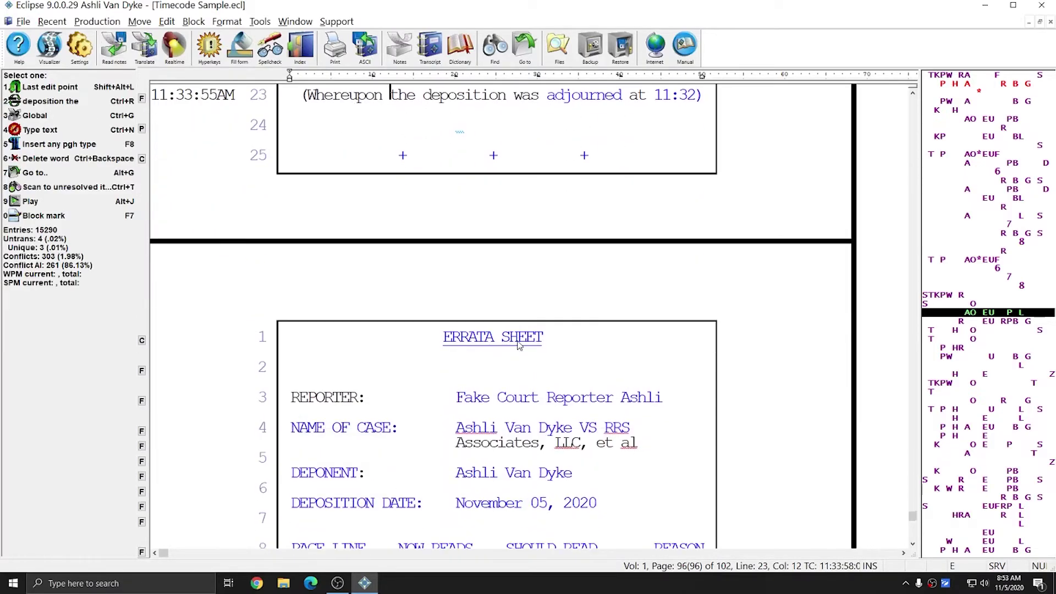
{"action": "scroll", "coordinate": [532, 308], "scroll_direction": "down", "scroll_amount": 20}
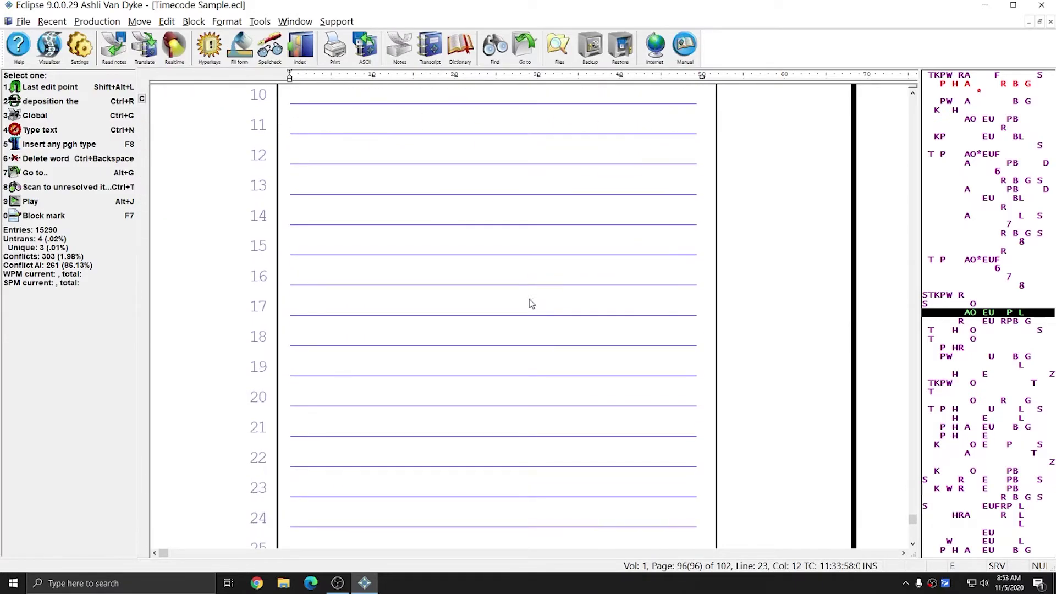
{"action": "scroll", "coordinate": [555, 284], "scroll_direction": "down", "scroll_amount": 4}
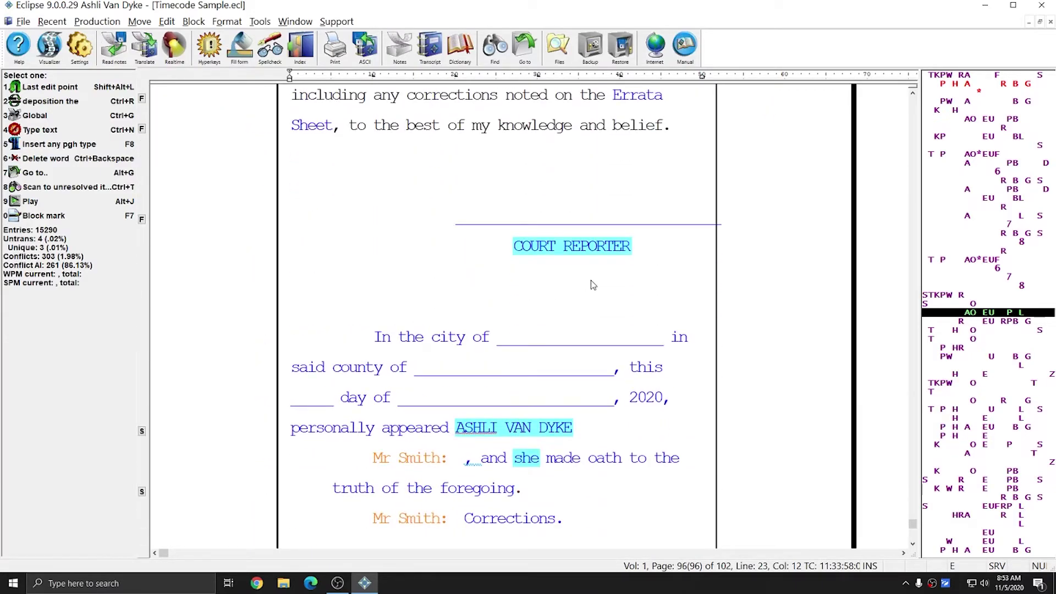
{"action": "scroll", "coordinate": [591, 281], "scroll_direction": "down", "scroll_amount": 4}
{"action": "scroll", "coordinate": [467, 412], "scroll_direction": "down", "scroll_amount": 15}
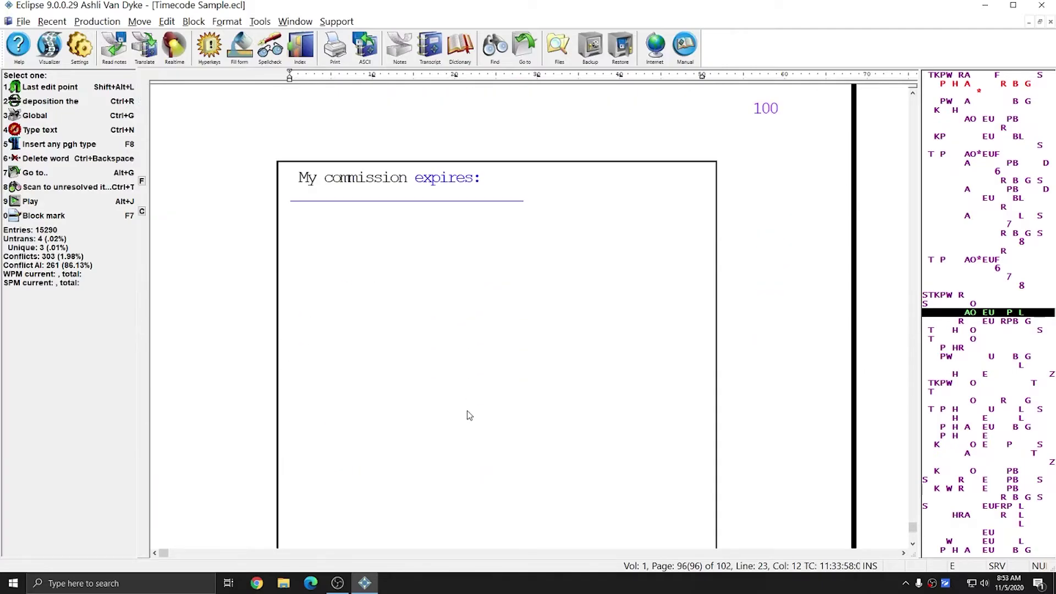
{"action": "key", "text": "ctrl+Home"}
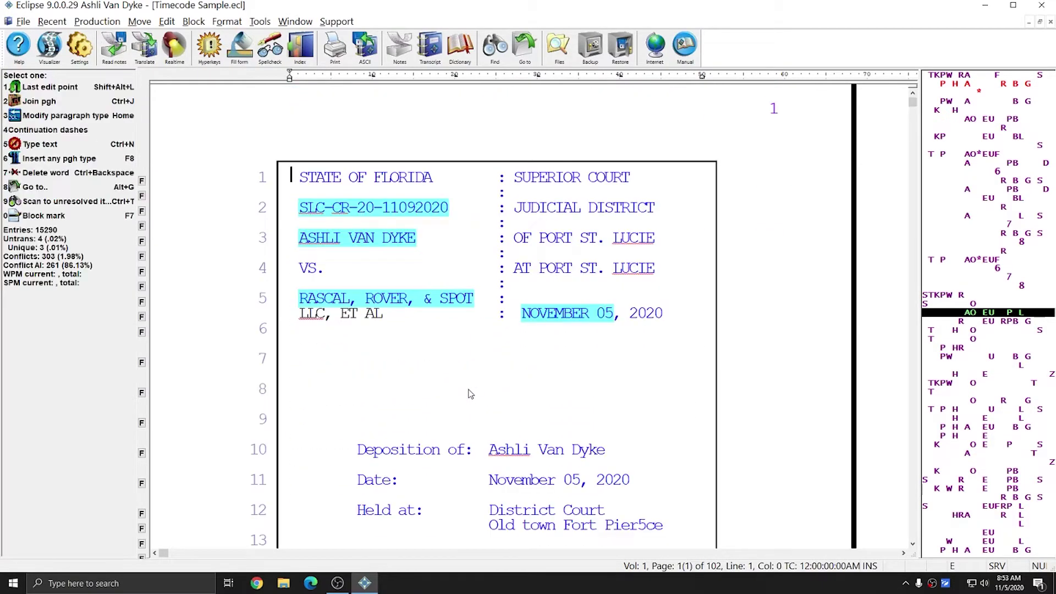
Step: Export the transcript to PDF with Production > Output to PDF
{"action": "left_click", "coordinate": [97, 21]}
{"action": "left_click", "coordinate": [127, 274]}
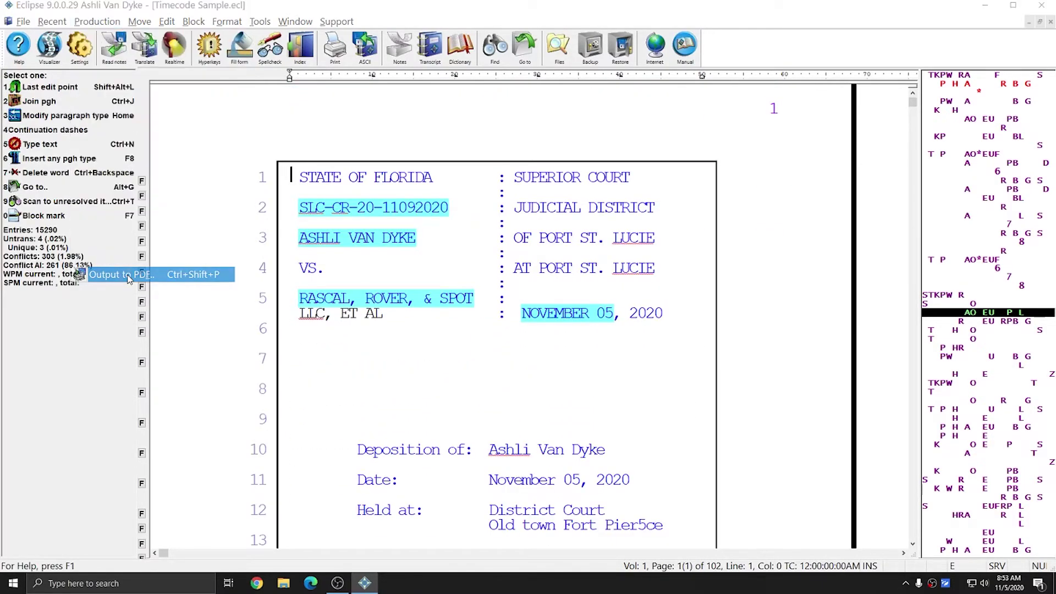
{"action": "left_click", "coordinate": [414, 382]}
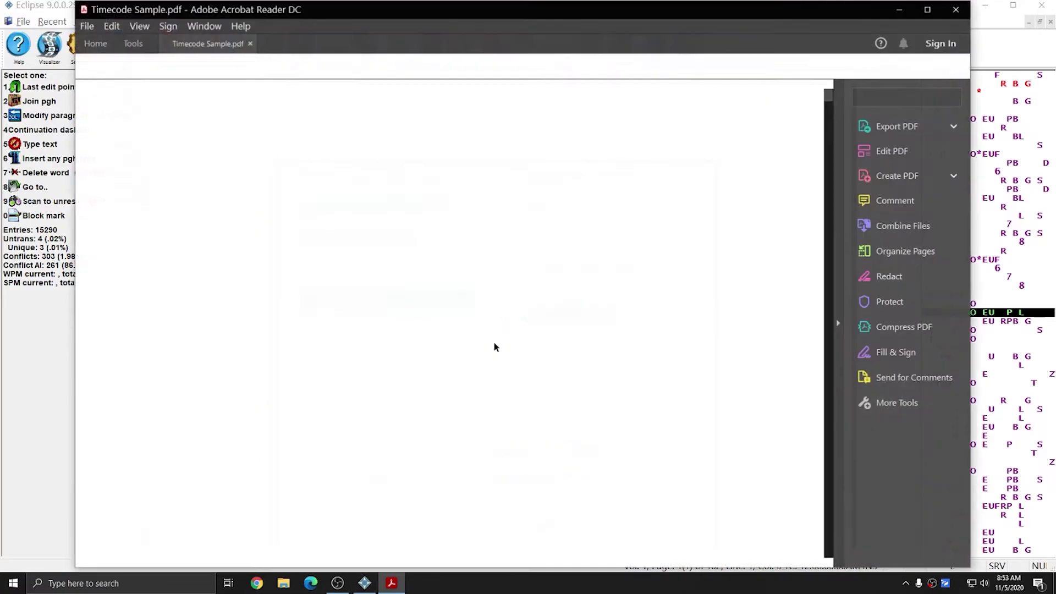
Step: Review the PDF's timecodes in Acrobat, including page 96's adjournment line, then close it
{"action": "mouse_move", "coordinate": [833, 100]}
{"action": "left_mouse_down"}
{"action": "mouse_move", "coordinate": [829, 130]}
{"action": "mouse_move", "coordinate": [828, 117]}
{"action": "left_mouse_up"}
{"action": "scroll", "coordinate": [804, 126], "scroll_direction": "down", "scroll_amount": 15}
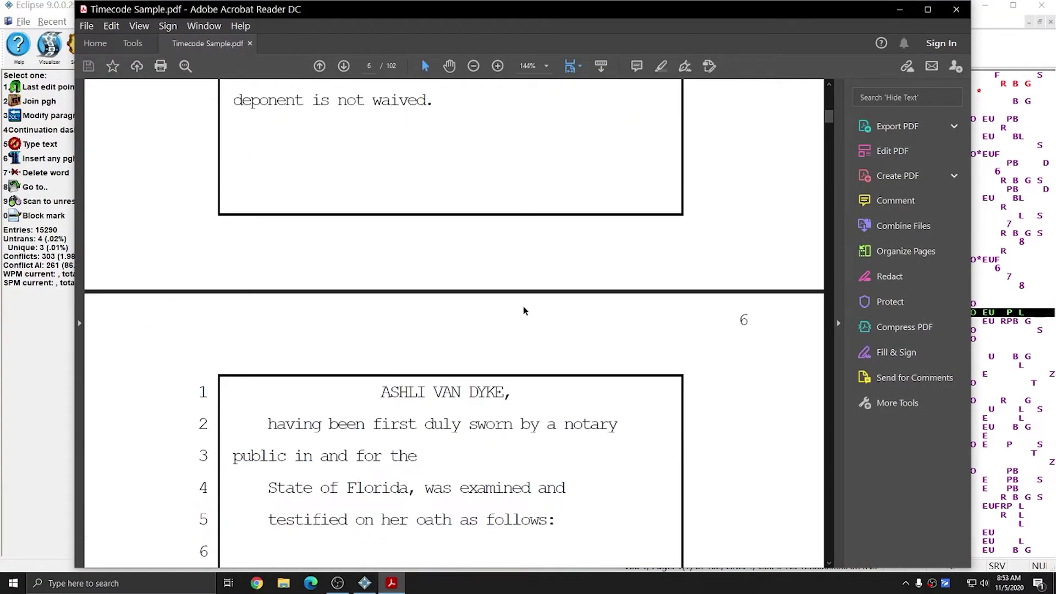
{"action": "scroll", "coordinate": [523, 303], "scroll_direction": "down", "scroll_amount": 1}
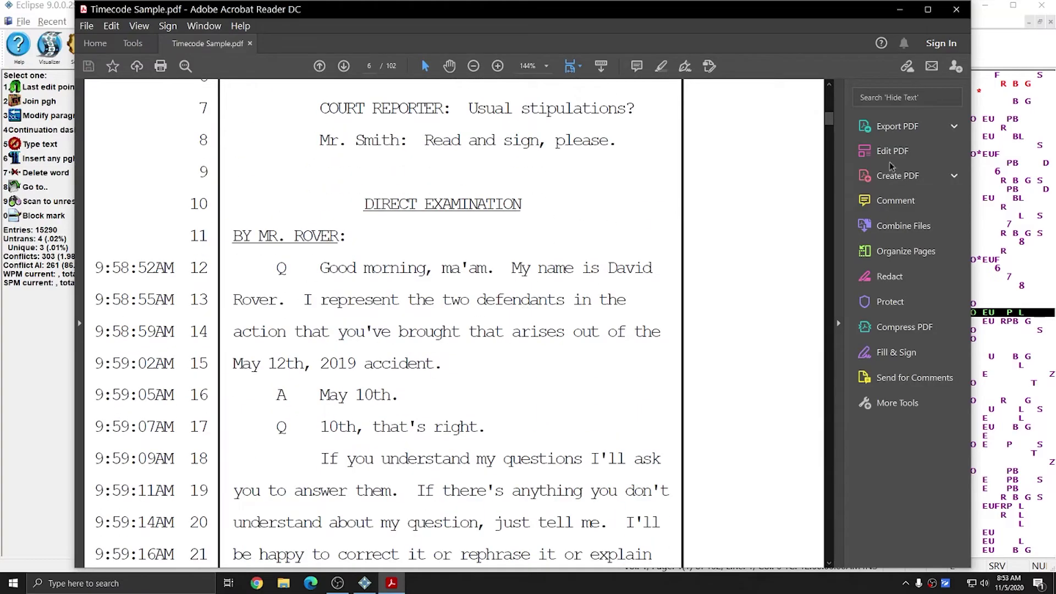
{"action": "left_click", "coordinate": [837, 120]}
{"action": "left_click_drag", "start_coordinate": [932, 117], "coordinate": [931, 527]}
{"action": "scroll", "coordinate": [714, 378], "scroll_direction": "up", "scroll_amount": 6}
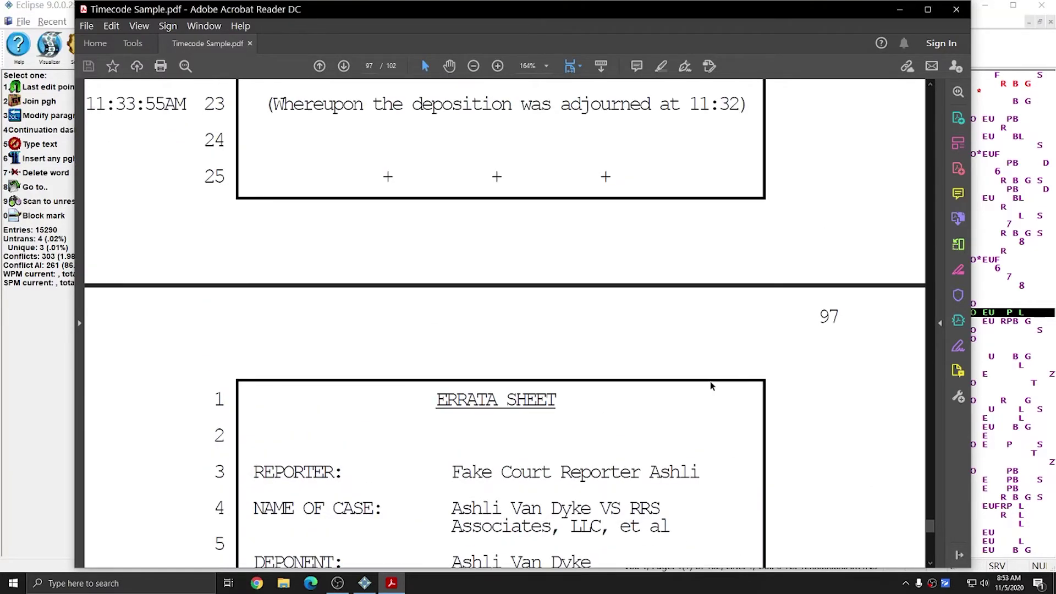
{"action": "scroll", "coordinate": [655, 369], "scroll_direction": "down", "scroll_amount": 1}
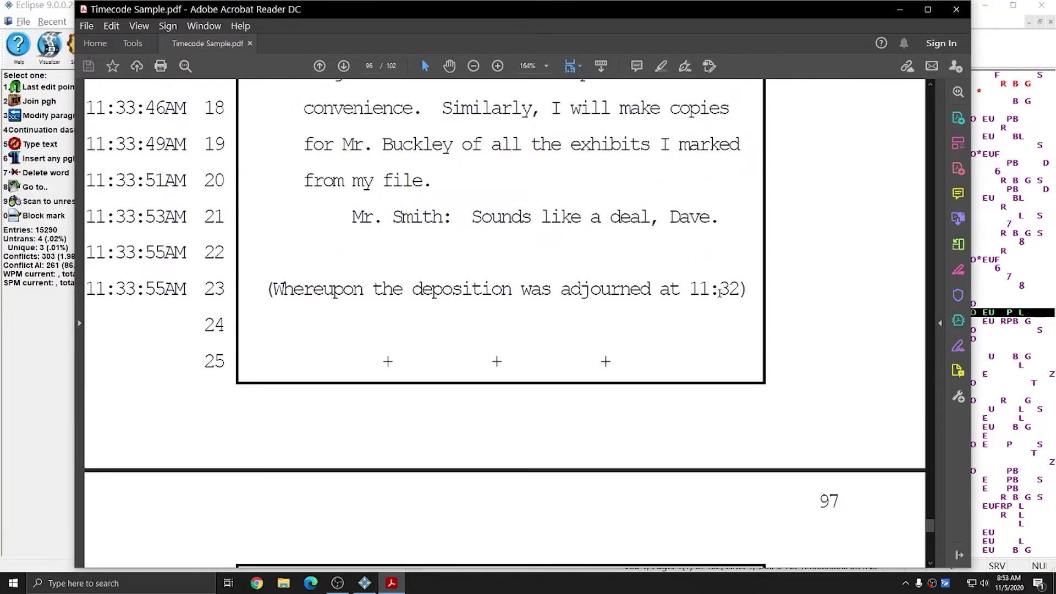
{"action": "left_click_drag", "start_coordinate": [746, 288], "coordinate": [271, 289]}
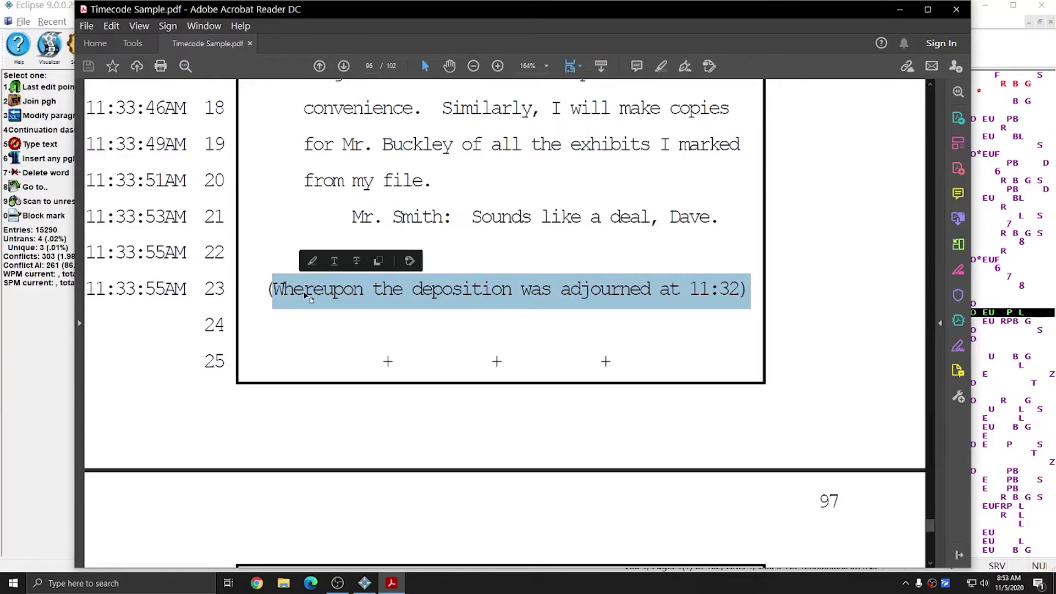
{"action": "left_click", "coordinate": [956, 9]}
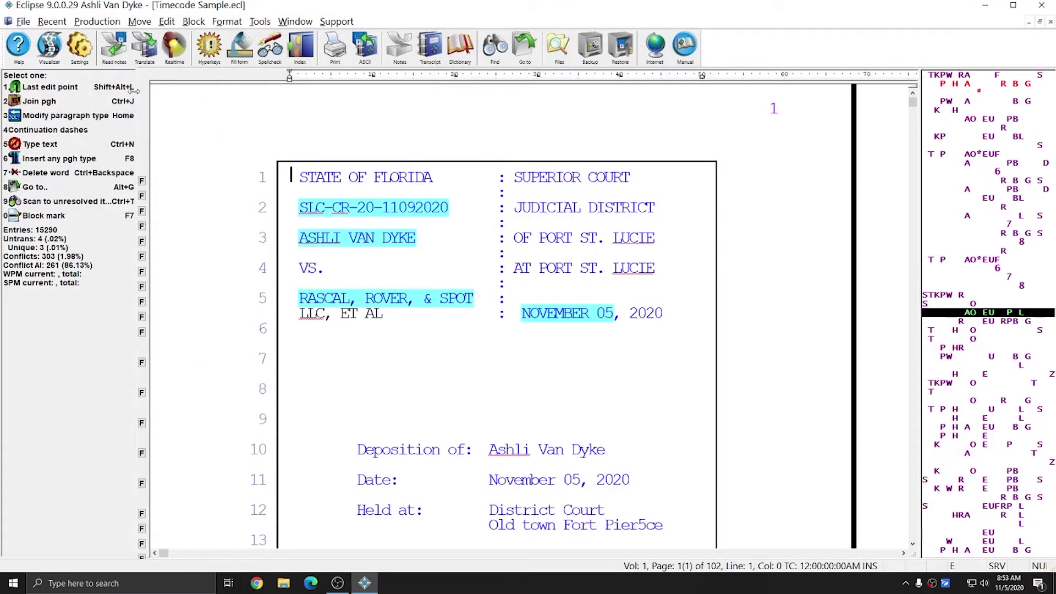
Step: Export the transcript as an ASCII text file via Production > Output to ascii
{"action": "left_click", "coordinate": [97, 22]}
{"action": "left_click", "coordinate": [132, 194]}
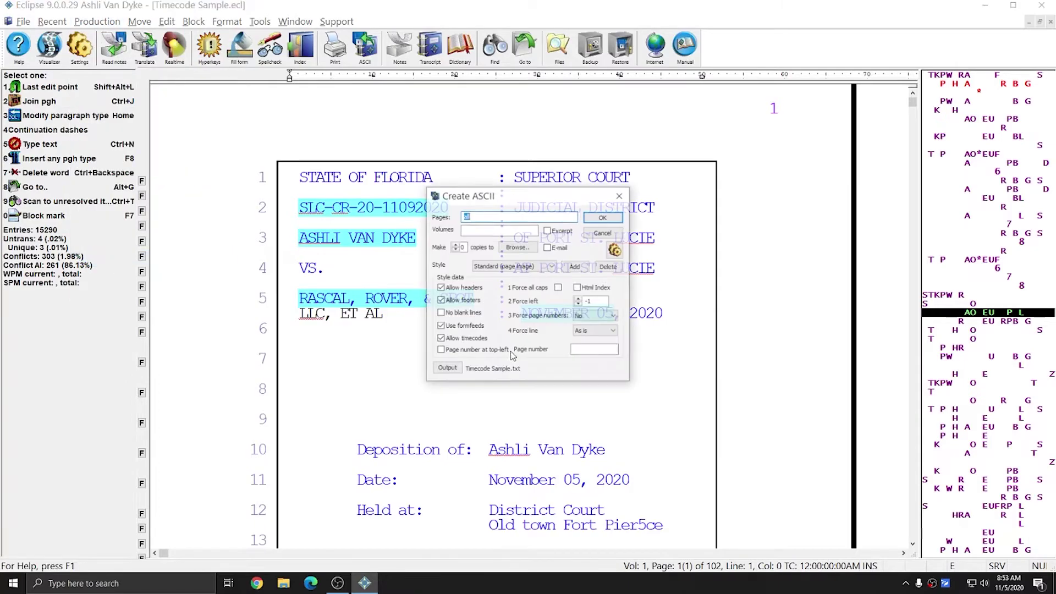
{"action": "left_click", "coordinate": [598, 218]}
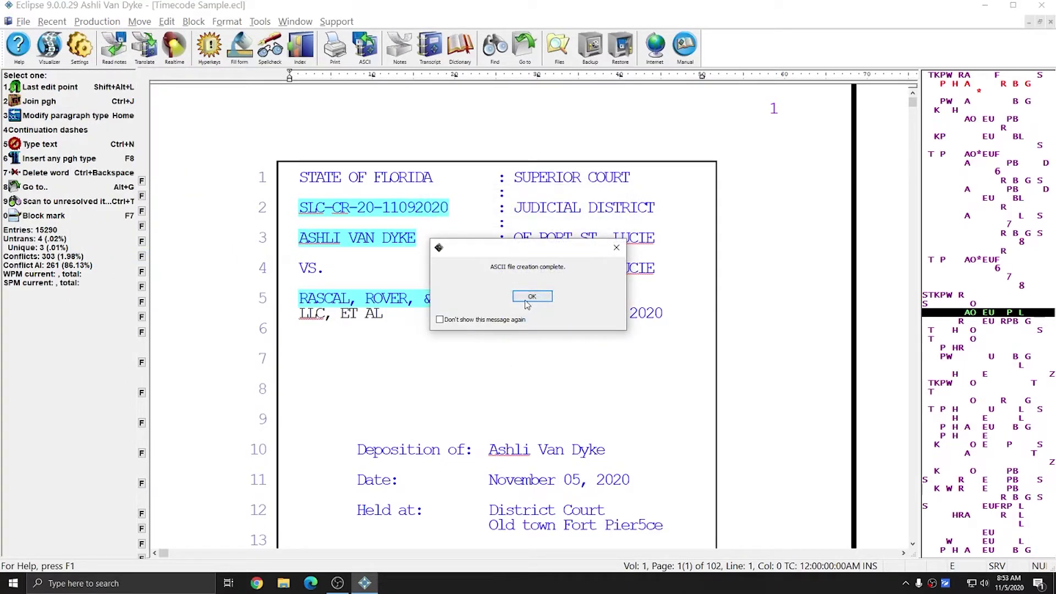
{"action": "left_click", "coordinate": [524, 298]}
Step: Open Timecode Sample.txt from the Timecode sample job in Notepad
{"action": "key", "text": "ctrl+o"}
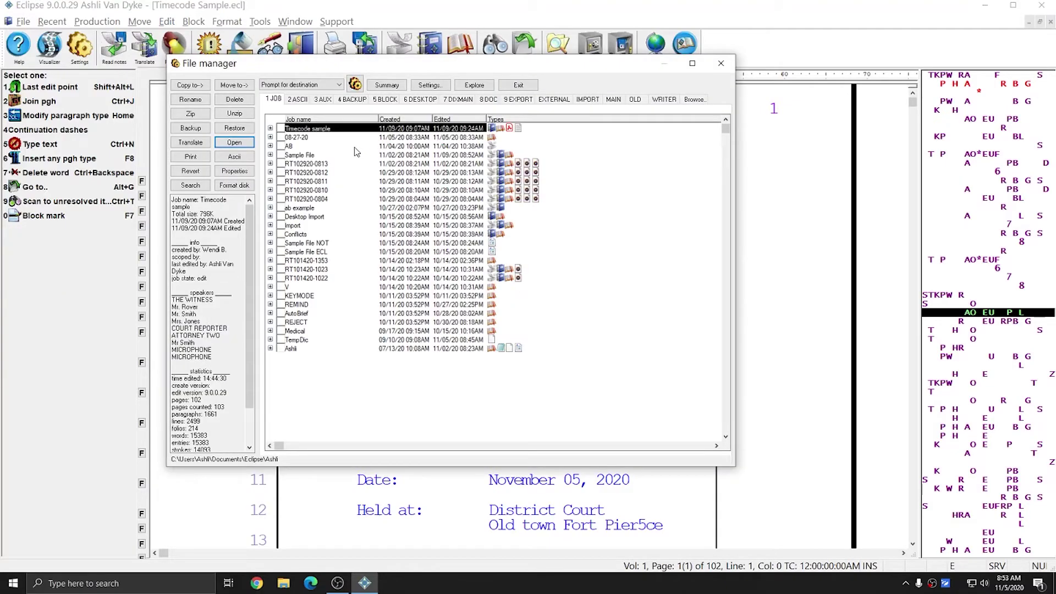
{"action": "left_click", "coordinate": [270, 129]}
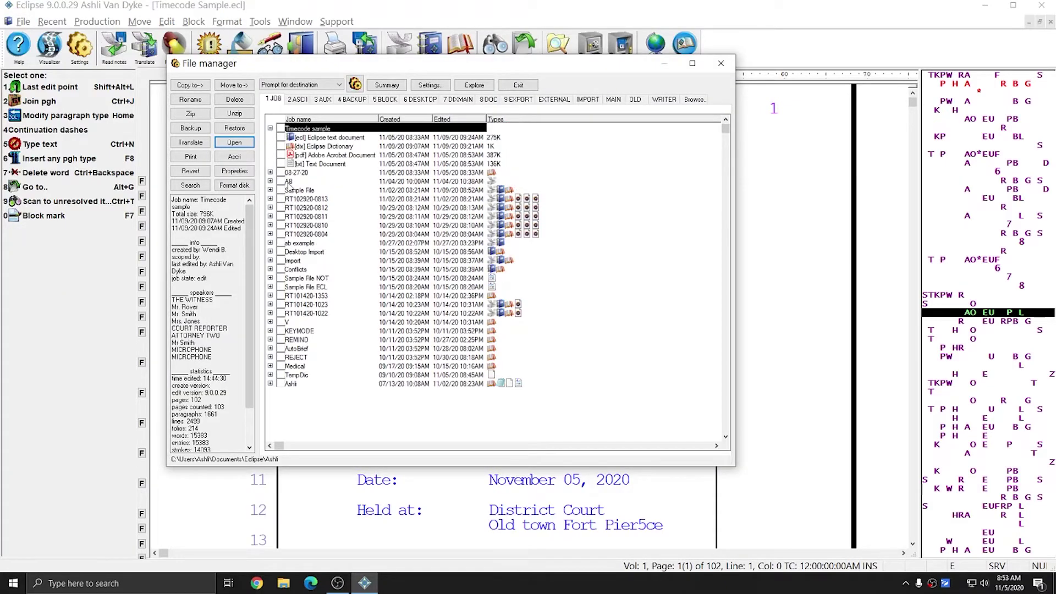
{"action": "double_click", "coordinate": [281, 164]}
{"action": "left_click_drag", "start_coordinate": [1014, 101], "coordinate": [1012, 350]}
Step: Check per-line timecodes and the errata page in Timecode Sample.txt, then close Notepad
{"action": "scroll", "coordinate": [405, 266], "scroll_direction": "up", "scroll_amount": 1}
{"action": "scroll", "coordinate": [448, 271], "scroll_direction": "up", "scroll_amount": 15}
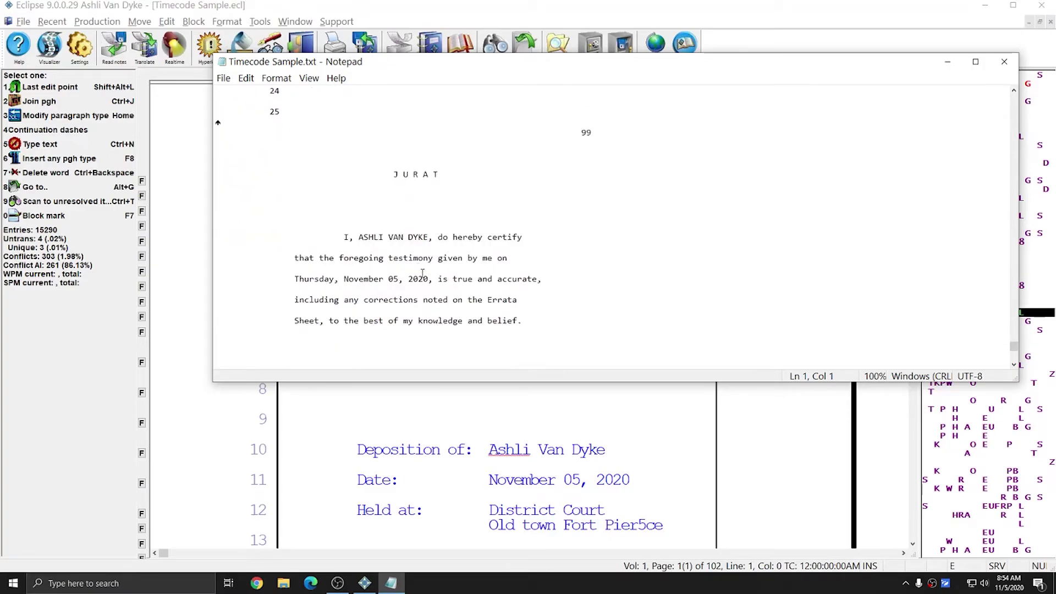
{"action": "scroll", "coordinate": [420, 272], "scroll_direction": "up", "scroll_amount": 15}
{"action": "scroll", "coordinate": [465, 282], "scroll_direction": "up", "scroll_amount": 3}
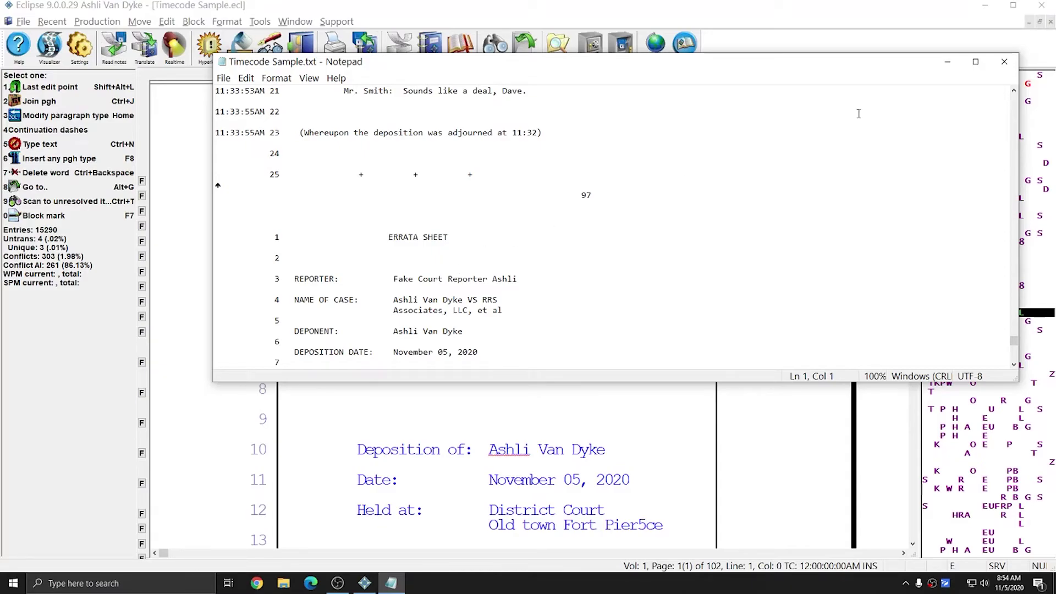
{"action": "left_click", "coordinate": [1004, 61]}
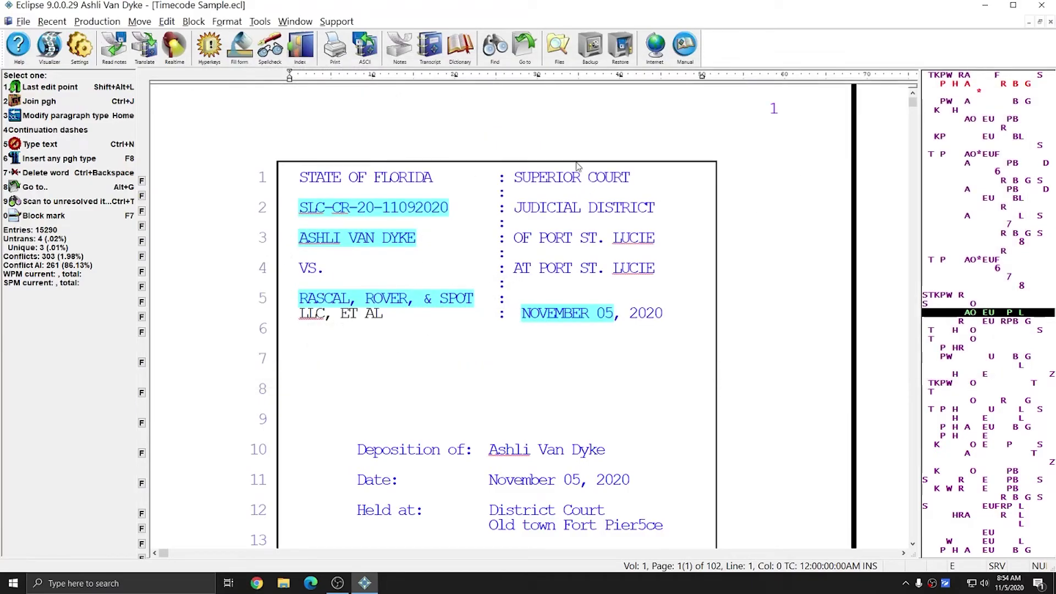
Step: Open the Document tab of User settings and switch to the Master format
{"action": "left_click", "coordinate": [521, 232]}
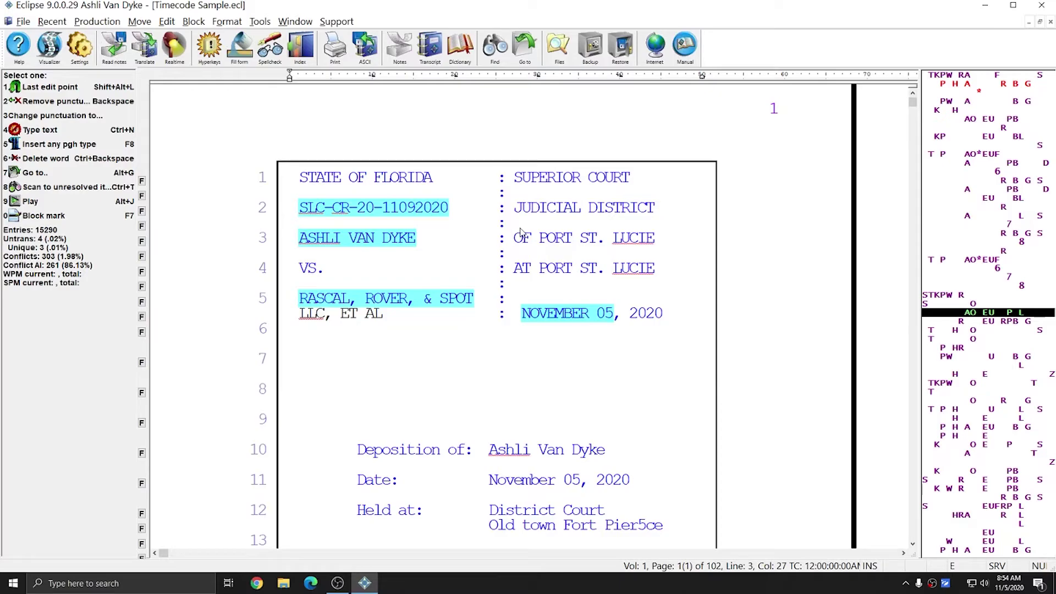
{"action": "key", "text": "alt+u"}
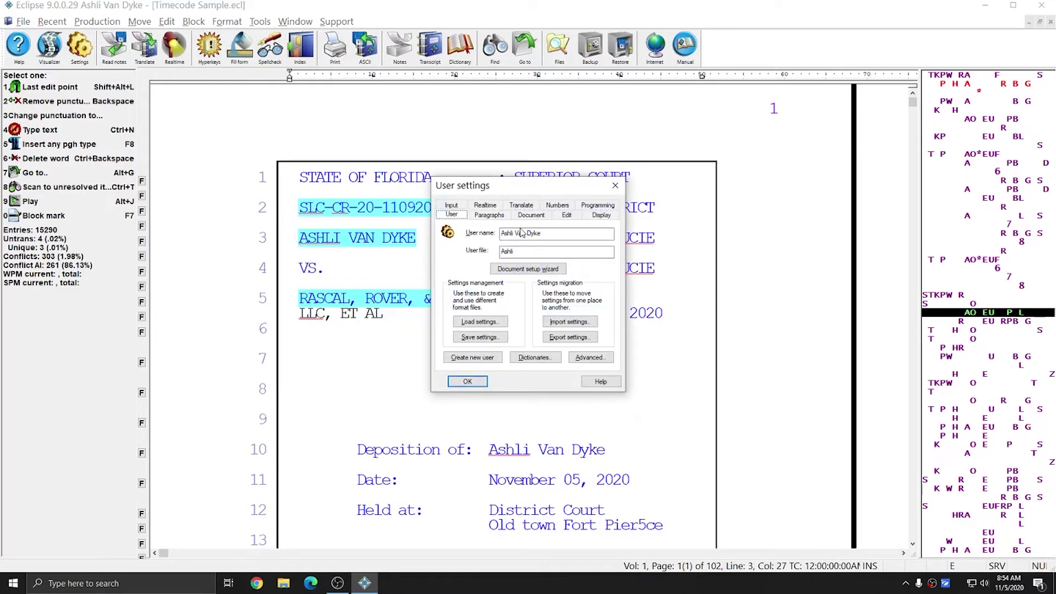
{"action": "left_click", "coordinate": [532, 215]}
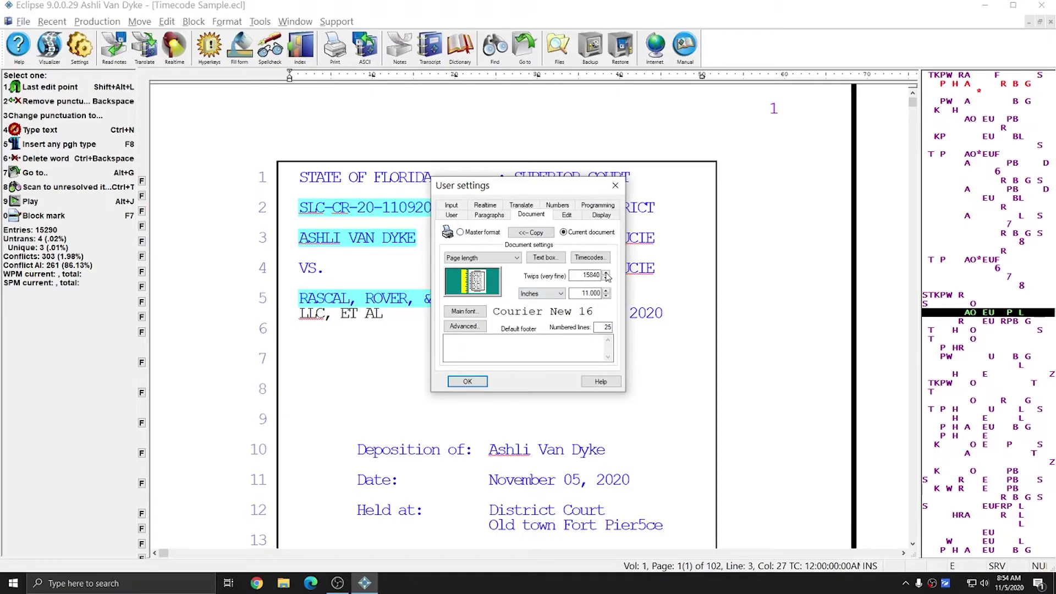
{"action": "left_click", "coordinate": [467, 235]}
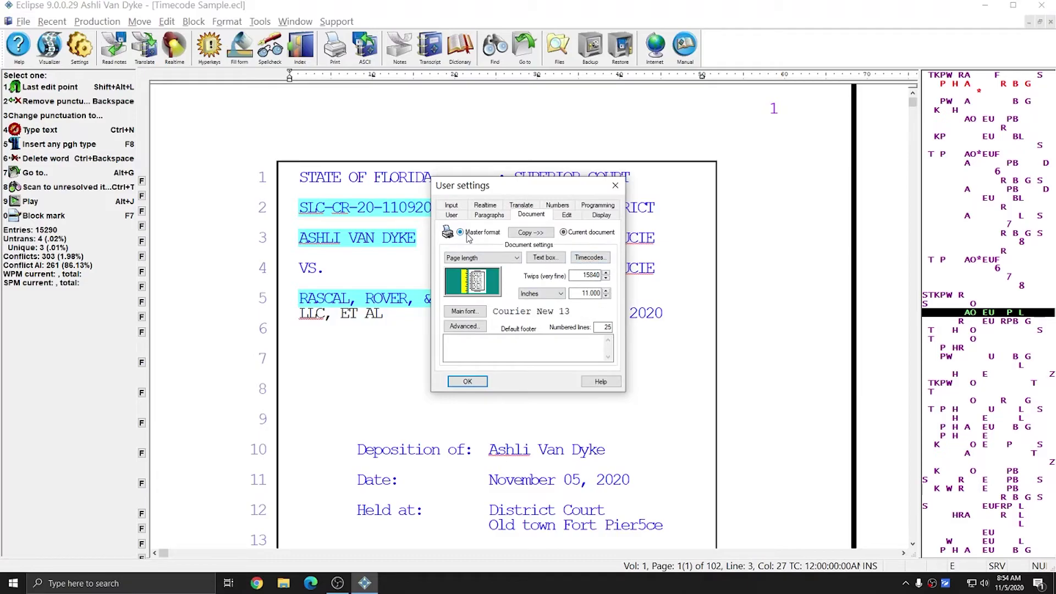
Step: Look over the Timecodes setup and time printing options, then show the page measurements list
{"action": "left_click", "coordinate": [588, 257]}
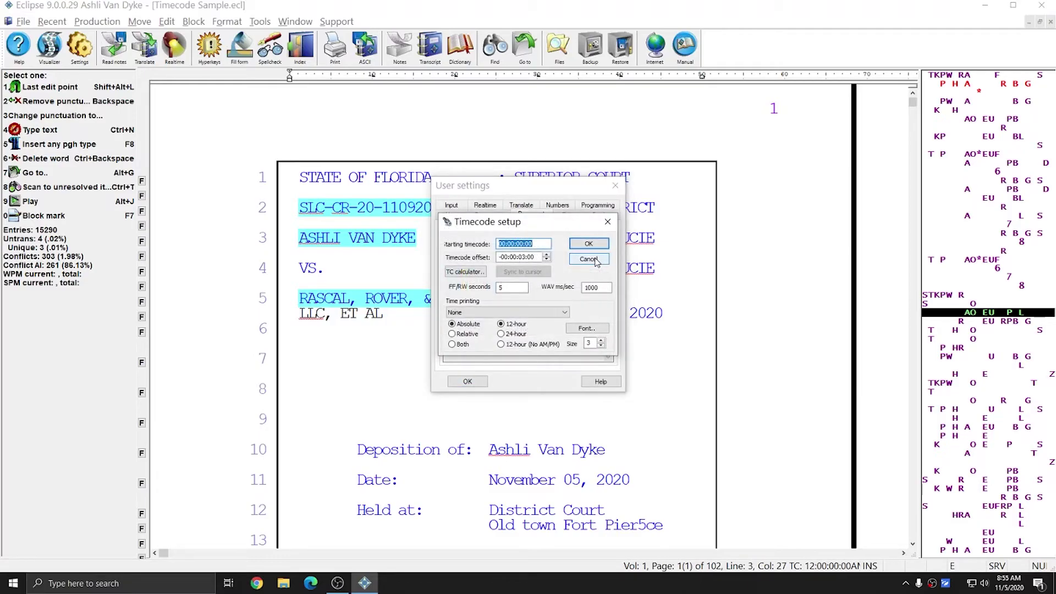
{"action": "left_click", "coordinate": [470, 312]}
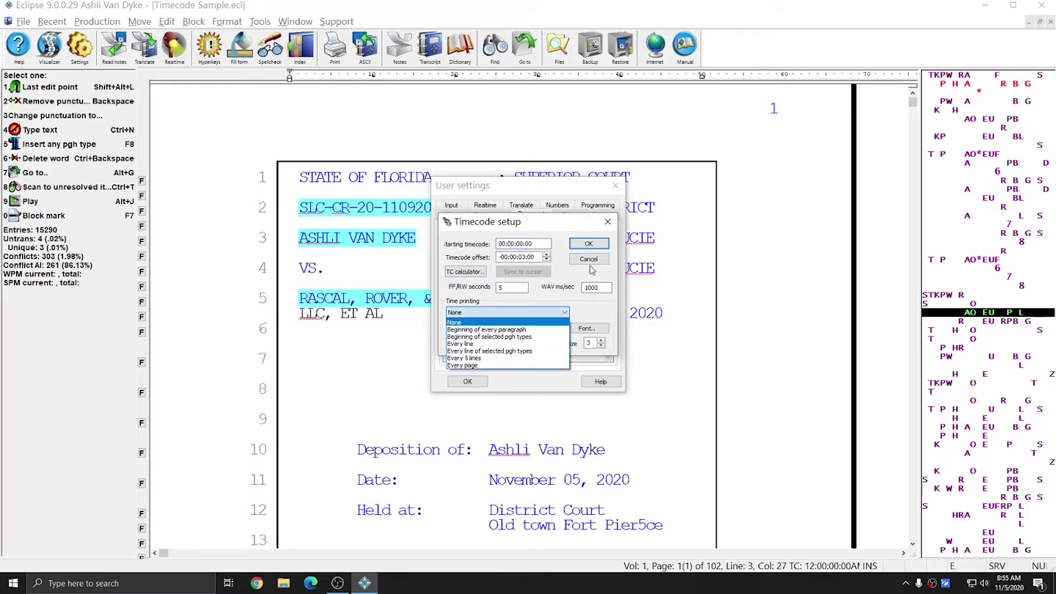
{"action": "left_click", "coordinate": [590, 263]}
{"action": "left_click", "coordinate": [588, 259]}
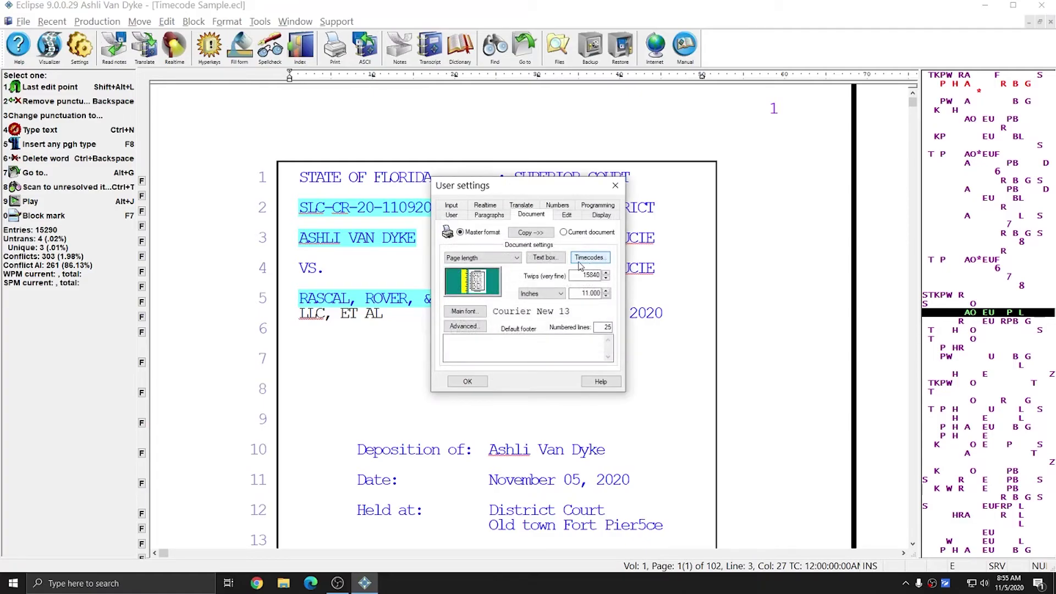
{"action": "left_click", "coordinate": [503, 258]}
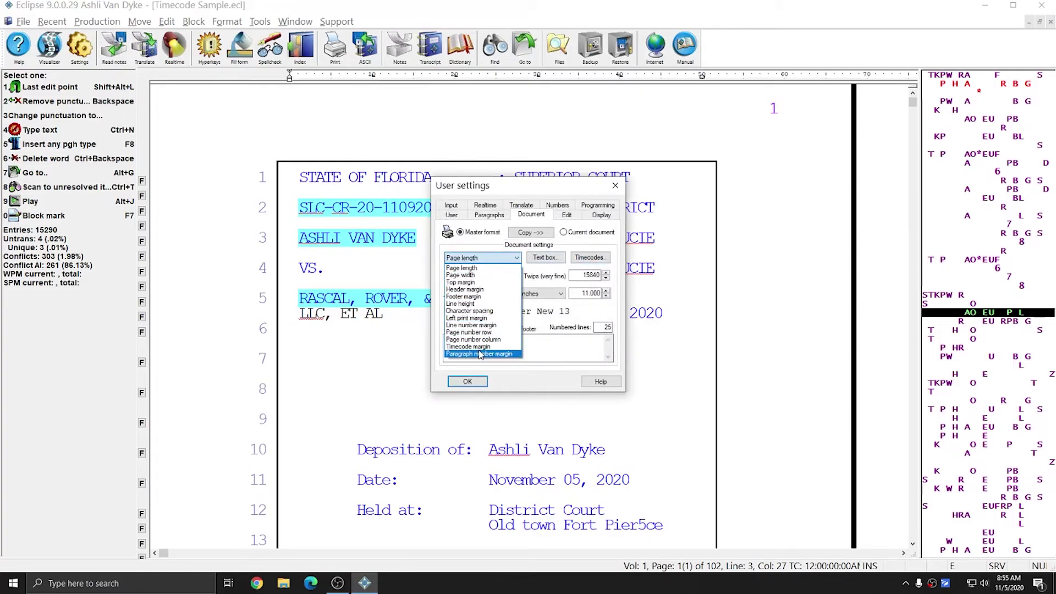